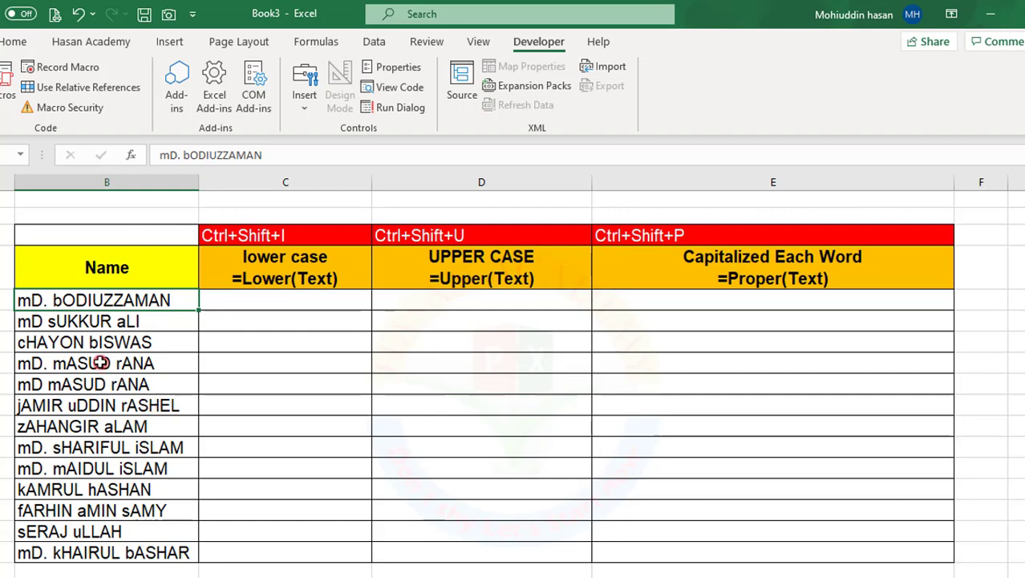
# Enter =LOWER(B5) in cell C5 and fill the formula down the lower case column to C17.
pyautogui.click(94, 378)
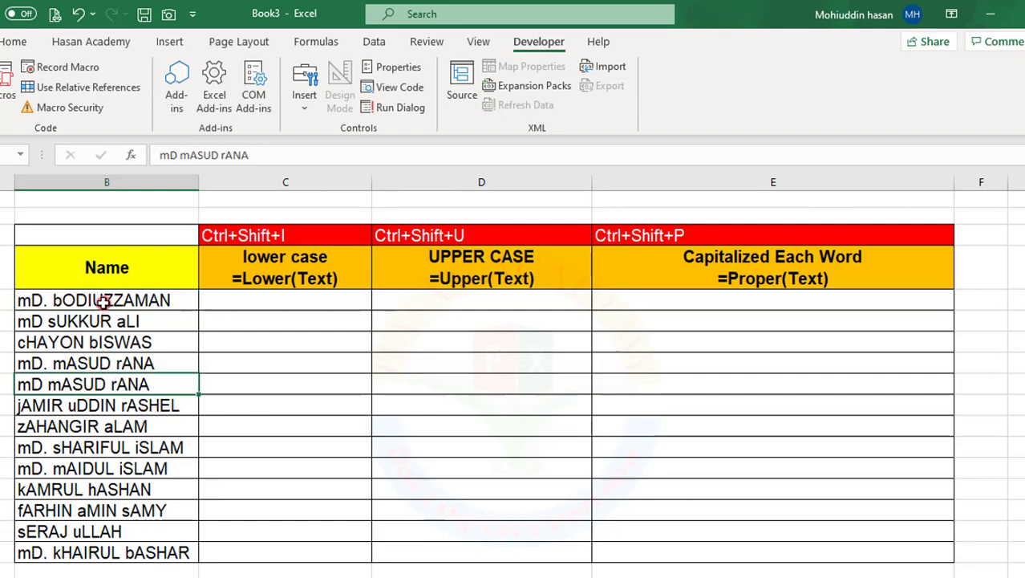
pyautogui.click(103, 301)
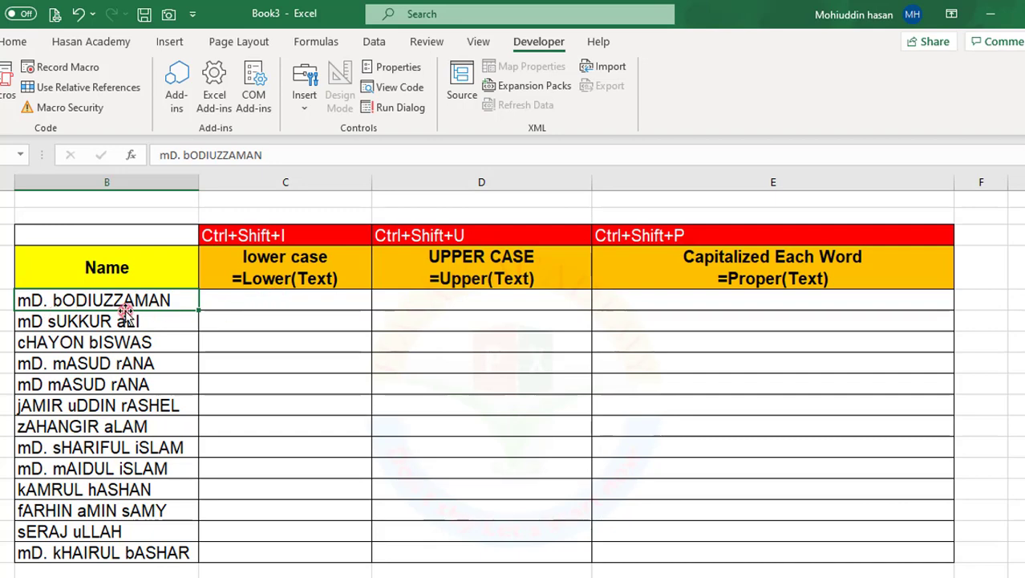
pyautogui.click(224, 299)
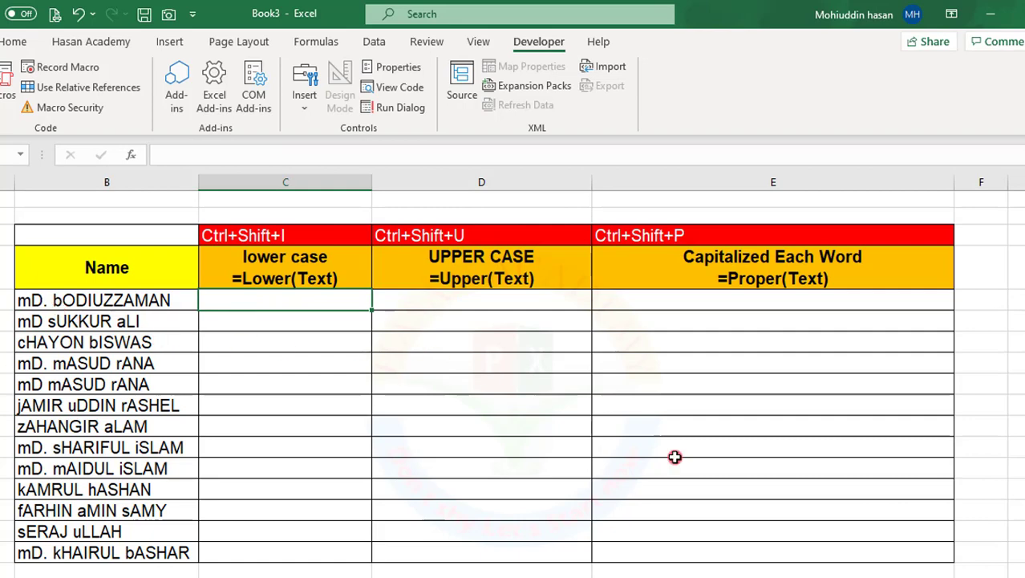
pyautogui.write('=')
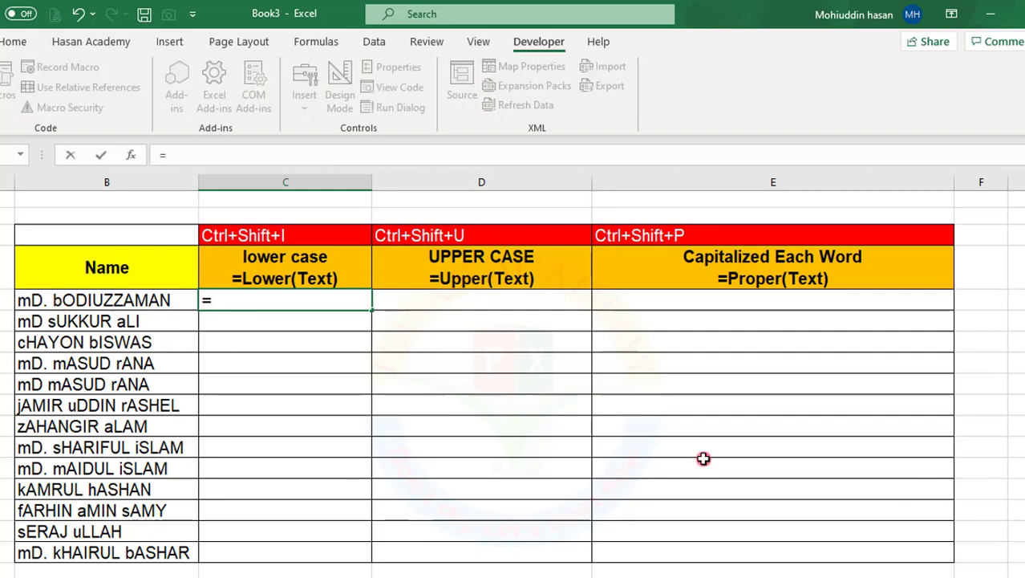
pyautogui.write('lowe')
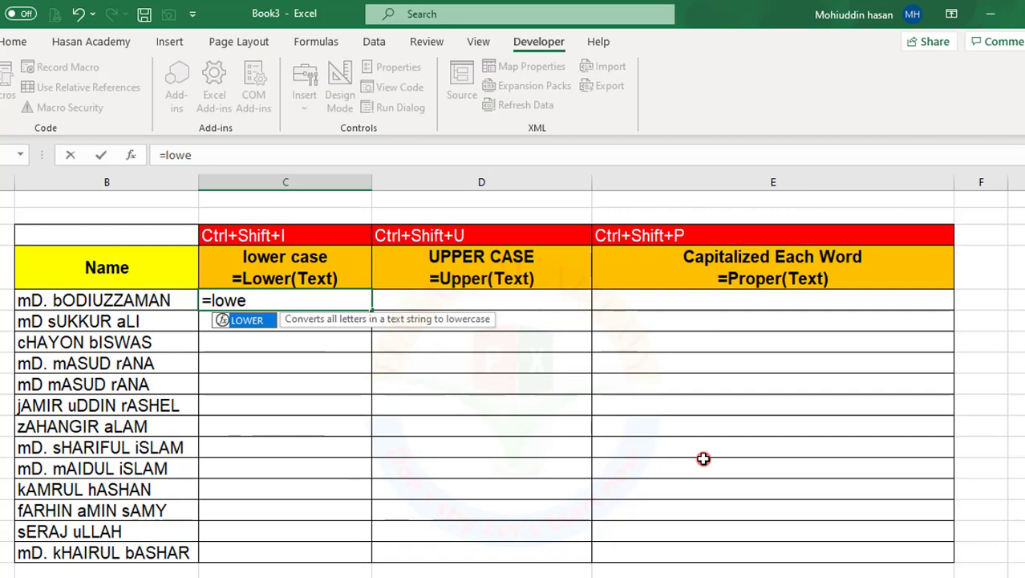
pyautogui.doubleClick(255, 320)
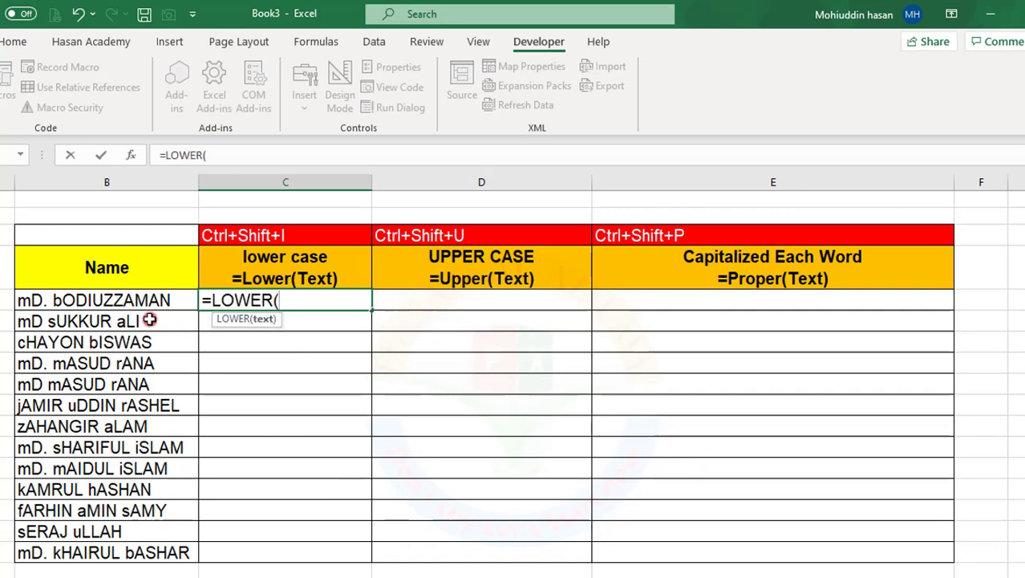
pyautogui.click(86, 300)
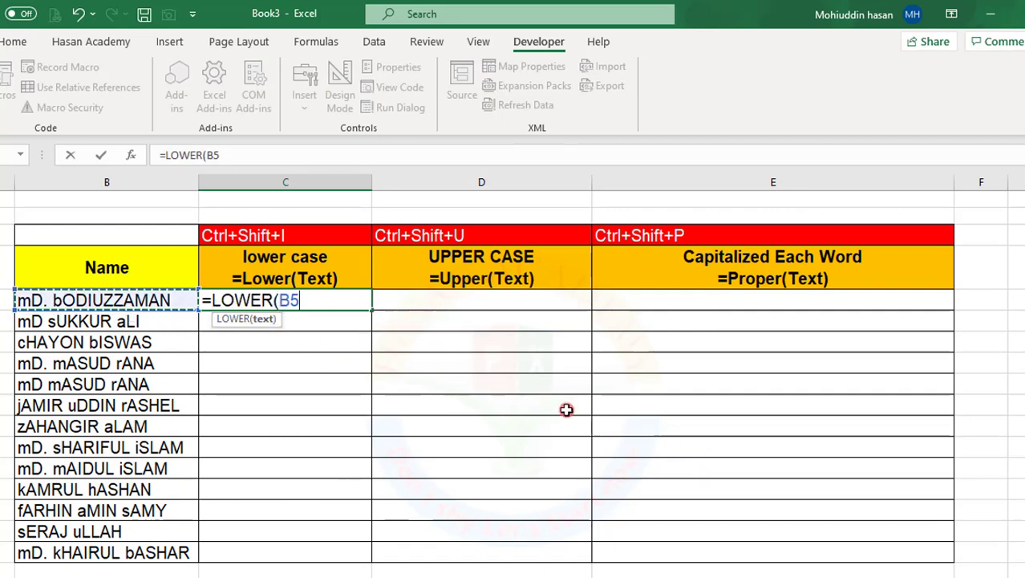
pyautogui.write(')')
pyautogui.press('Return')
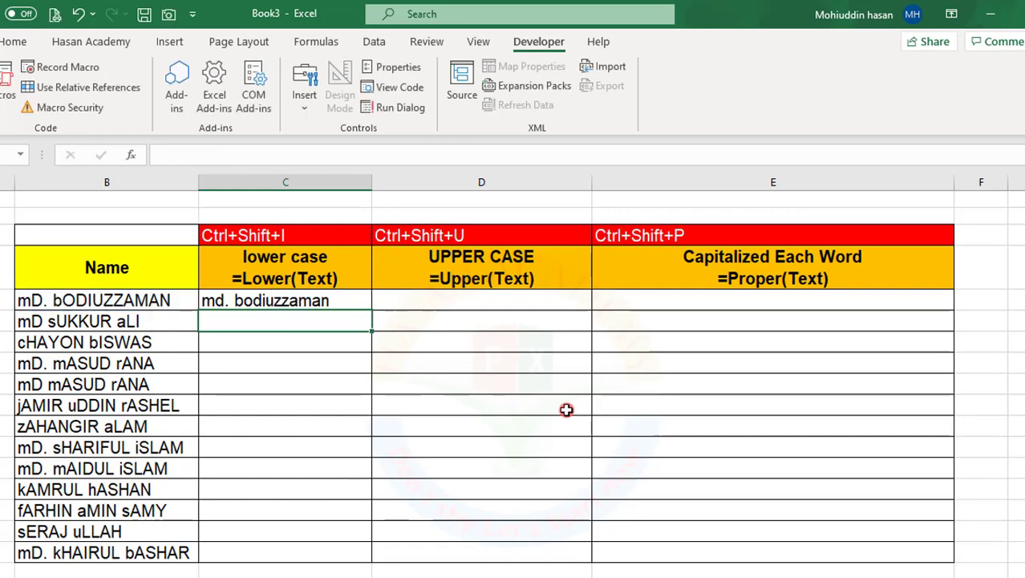
pyautogui.click(299, 300)
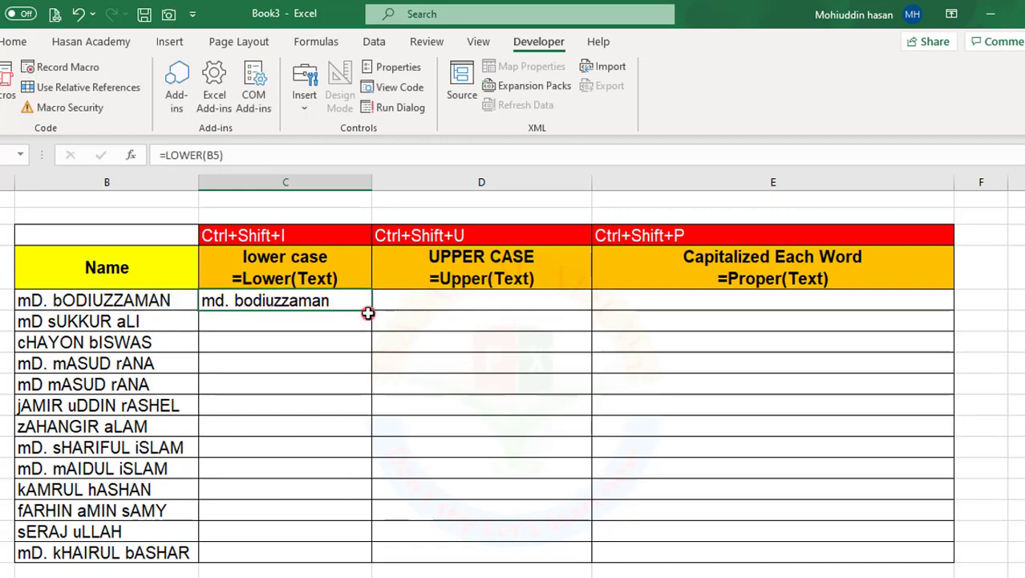
pyautogui.moveTo(366, 314); pyautogui.dragTo(368, 561)
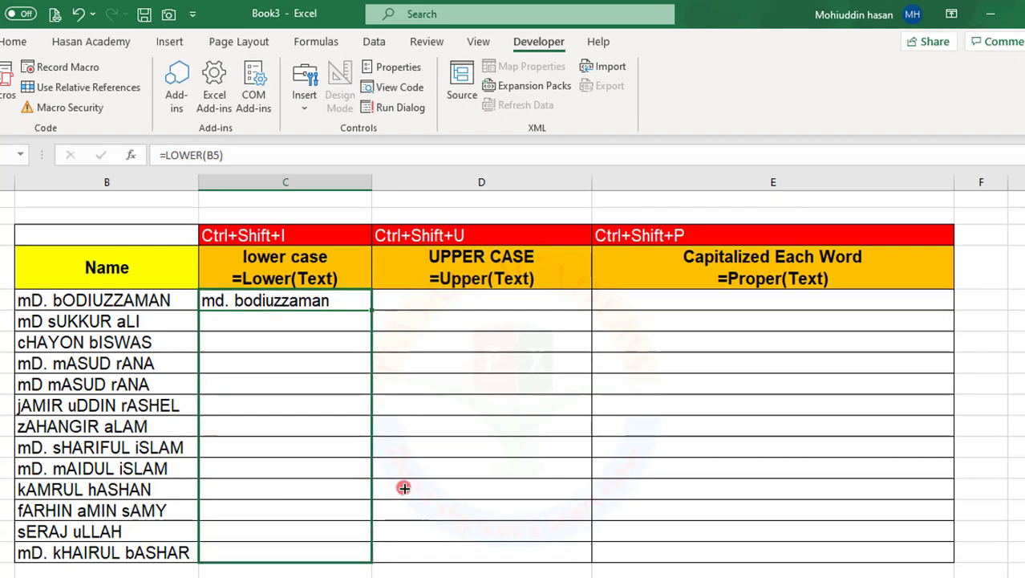
# Enter =UPPER(B5) in cell D5 and fill the formula down the UPPER CASE column to D17.
pyautogui.click(113, 300)
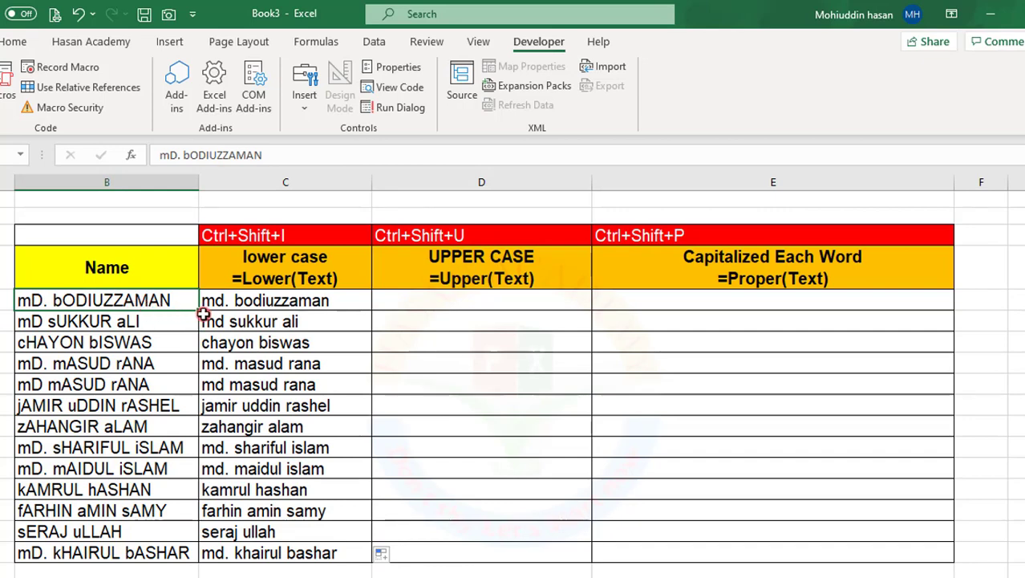
pyautogui.click(433, 308)
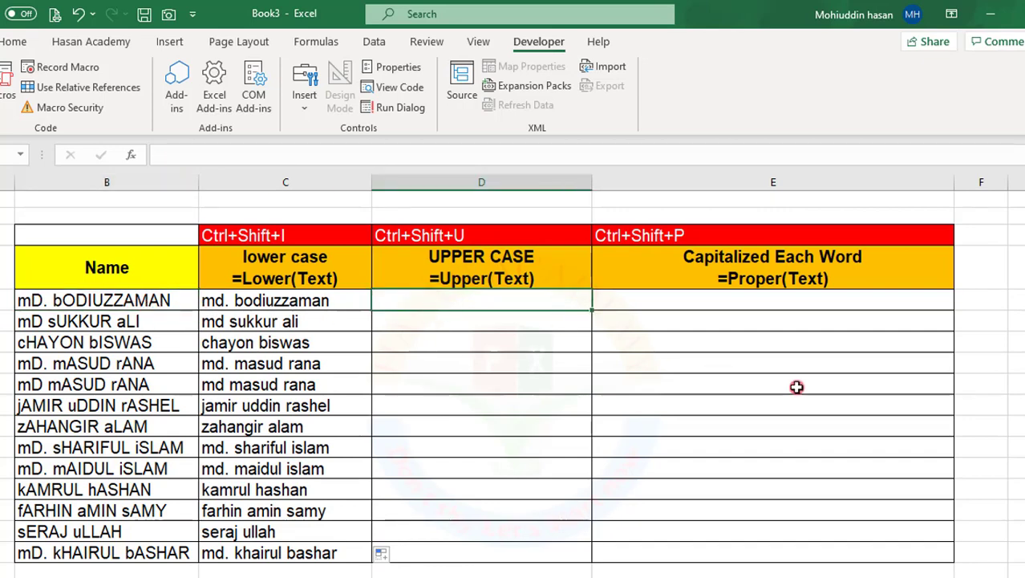
pyautogui.write('=upp')
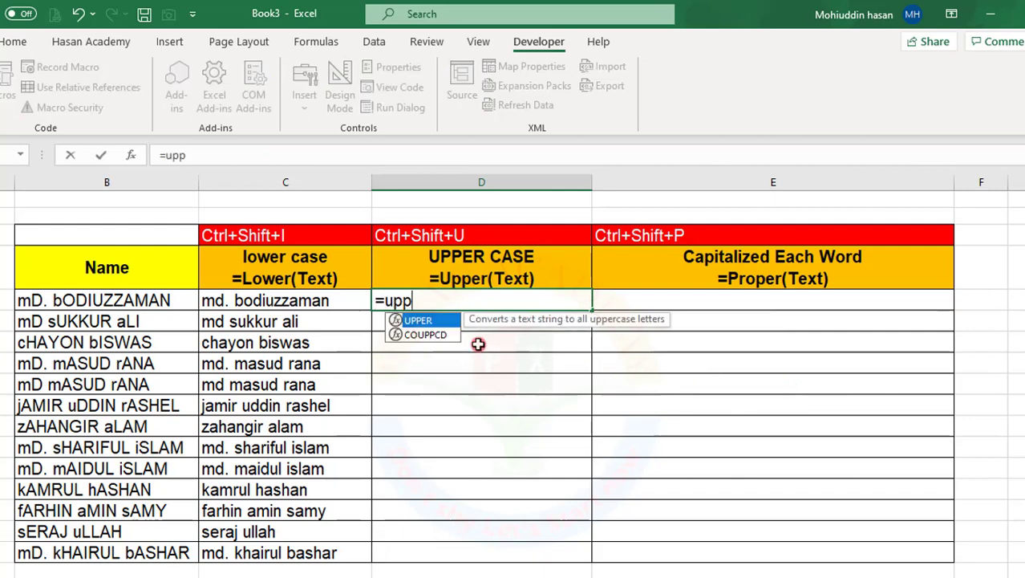
pyautogui.doubleClick(428, 321)
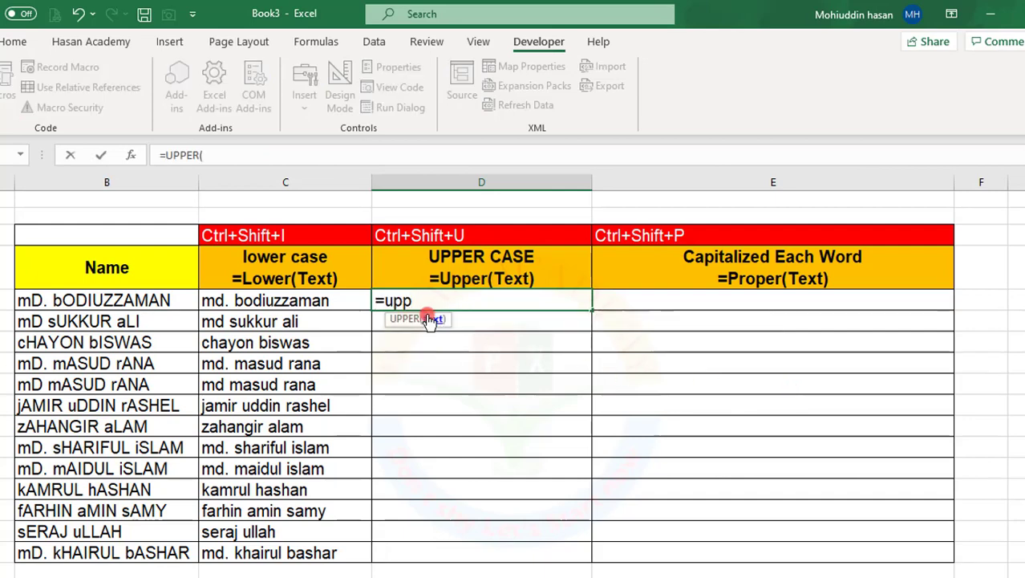
pyautogui.click(81, 300)
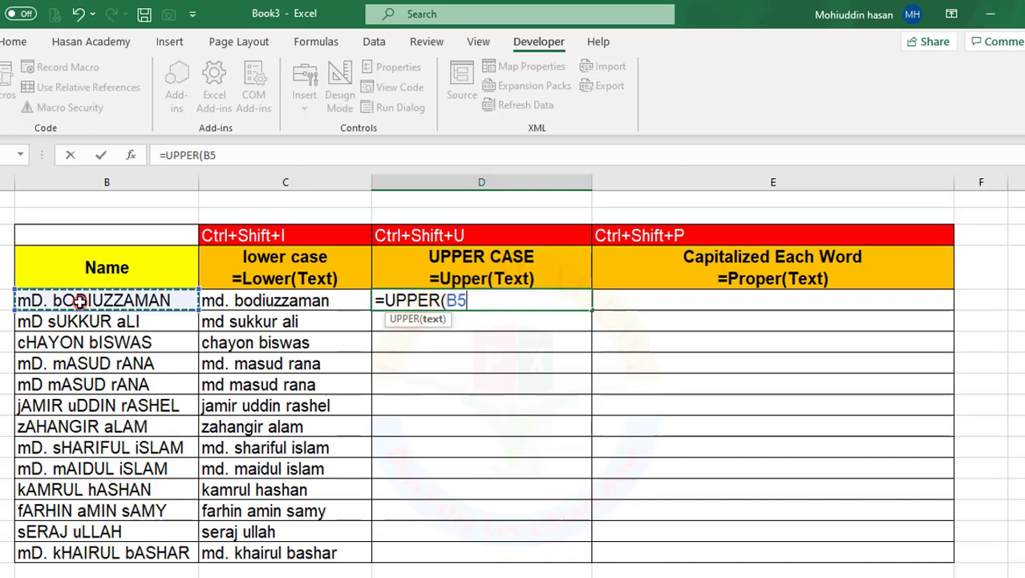
pyautogui.write(')')
pyautogui.press('Return')
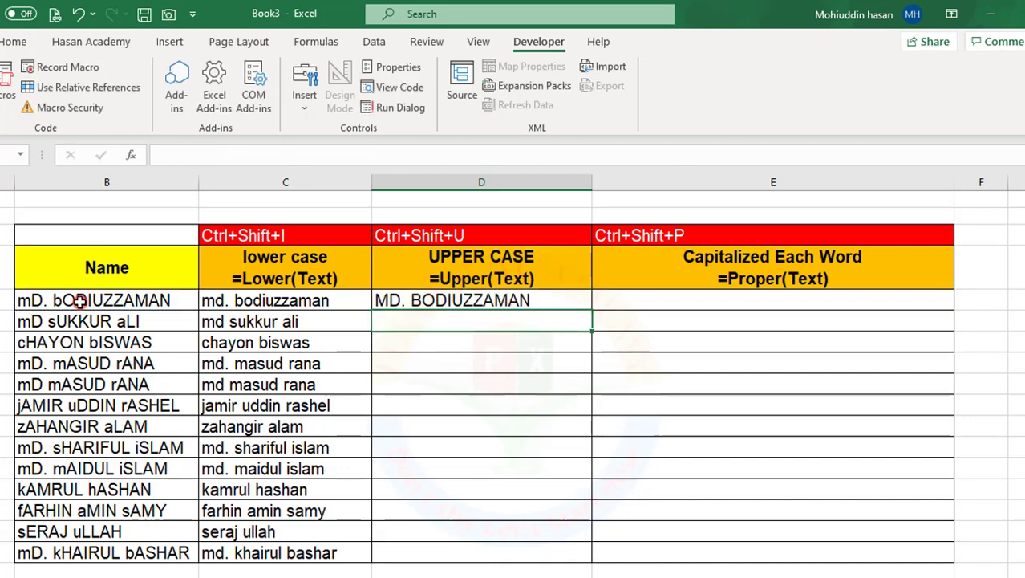
pyautogui.click(431, 300)
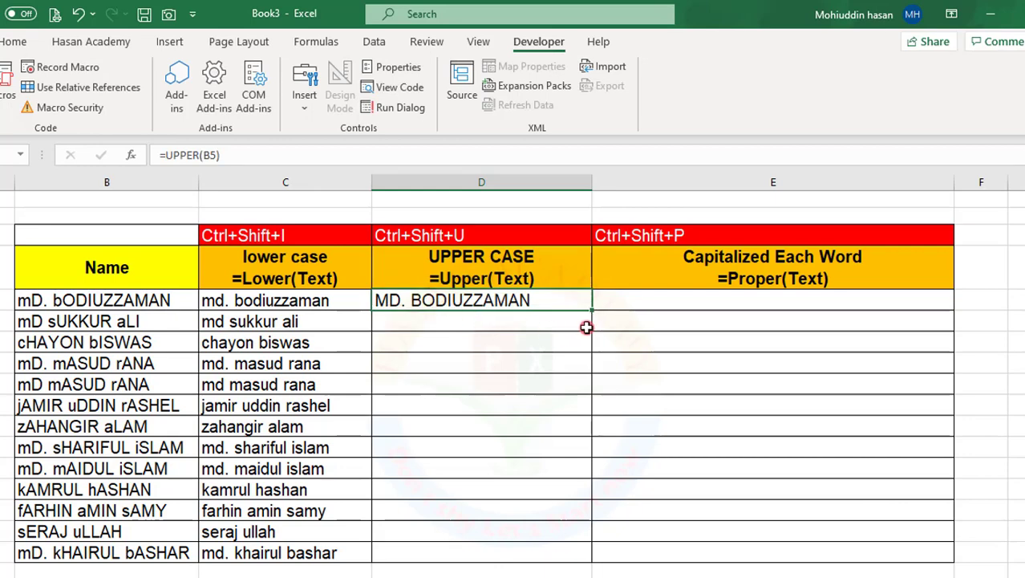
pyautogui.doubleClick(591, 309)
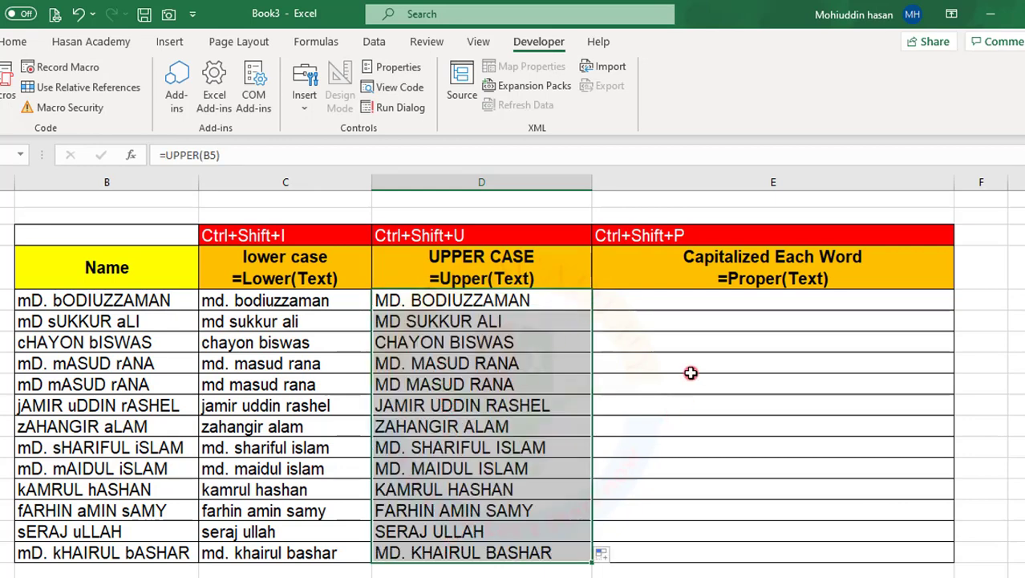
# Enter =PROPER(B5) in cell E5 to capitalize each word of the first name.
pyautogui.click(627, 298)
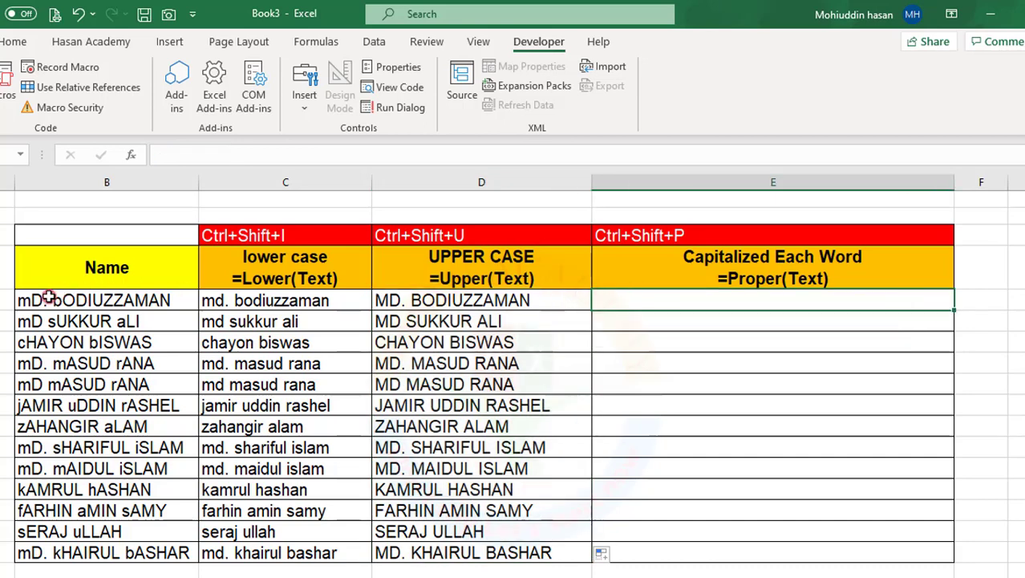
pyautogui.click(23, 301)
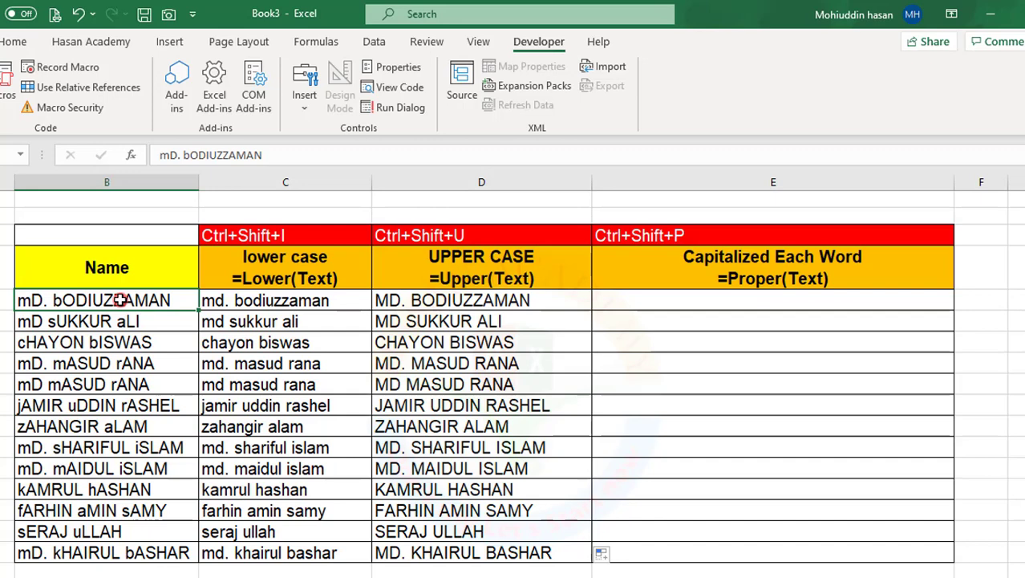
pyautogui.click(677, 300)
pyautogui.write('=peo')
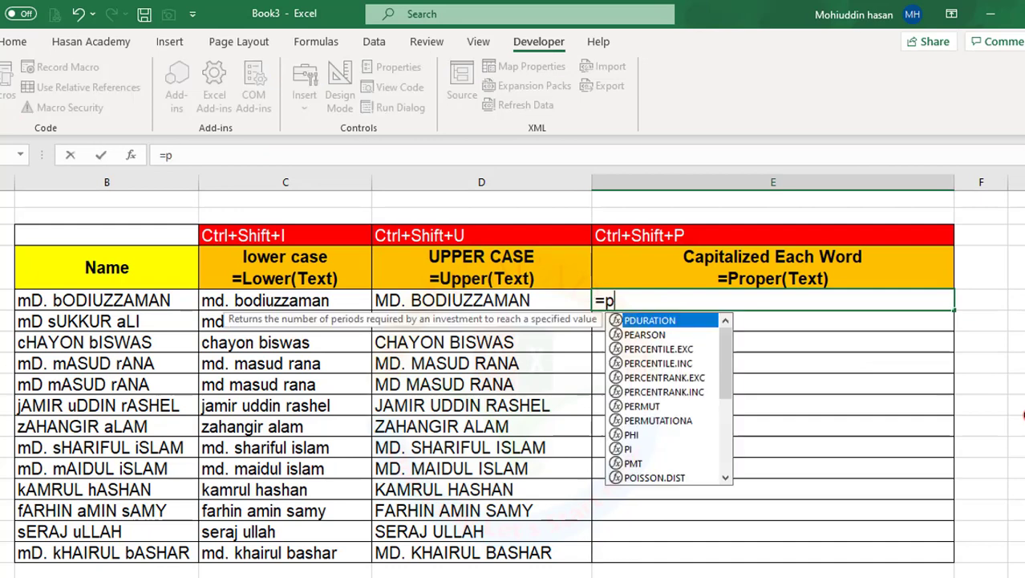
pyautogui.press('BackSpace')
pyautogui.press('BackSpace')
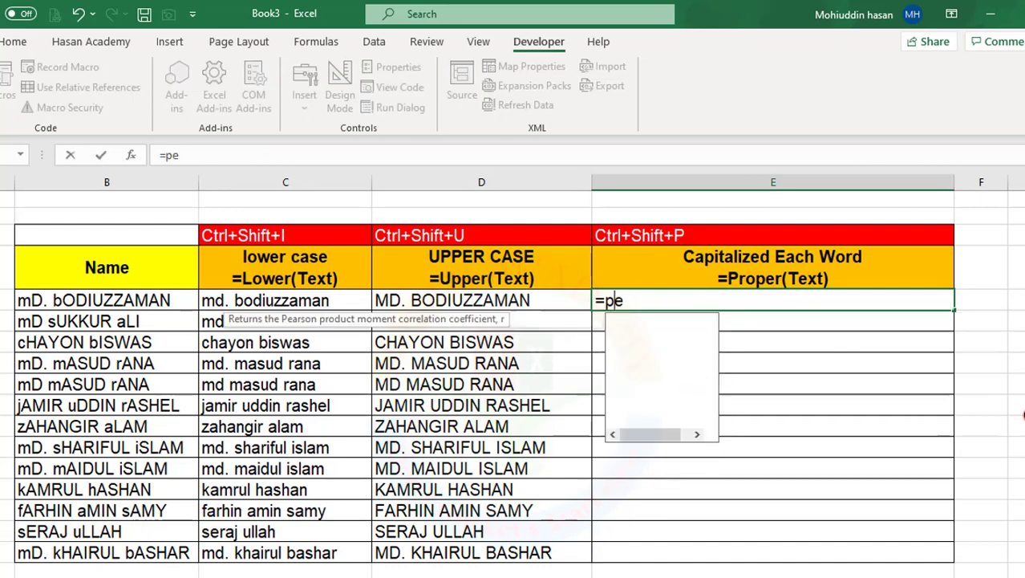
pyautogui.write('r')
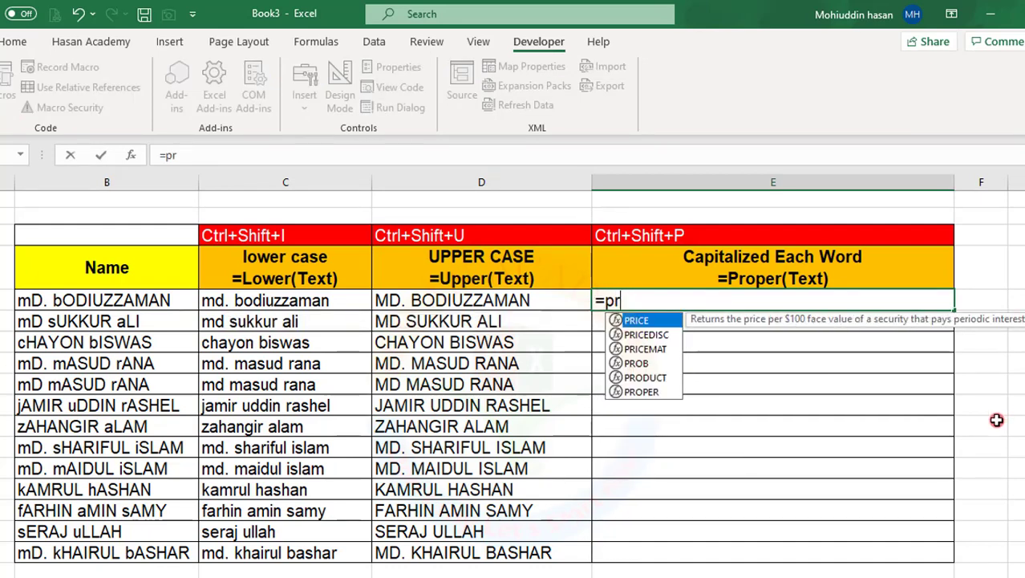
pyautogui.write('op')
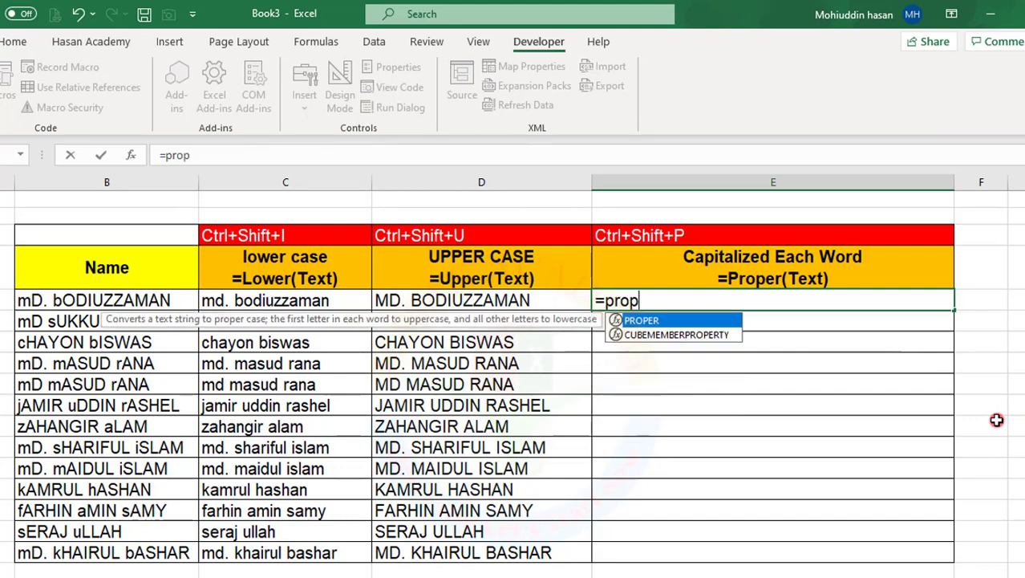
pyautogui.doubleClick(646, 321)
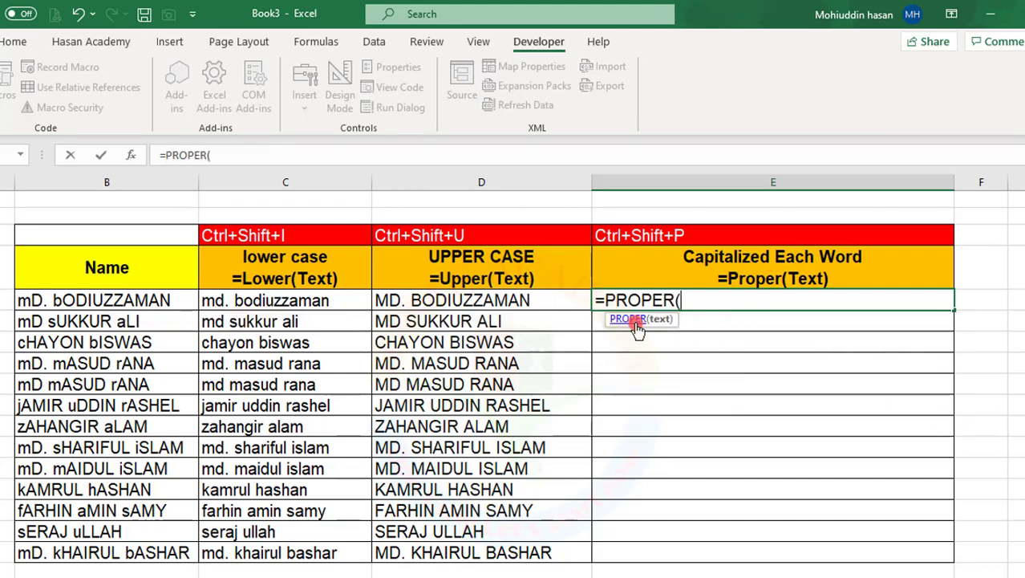
pyautogui.click(90, 303)
pyautogui.write(')')
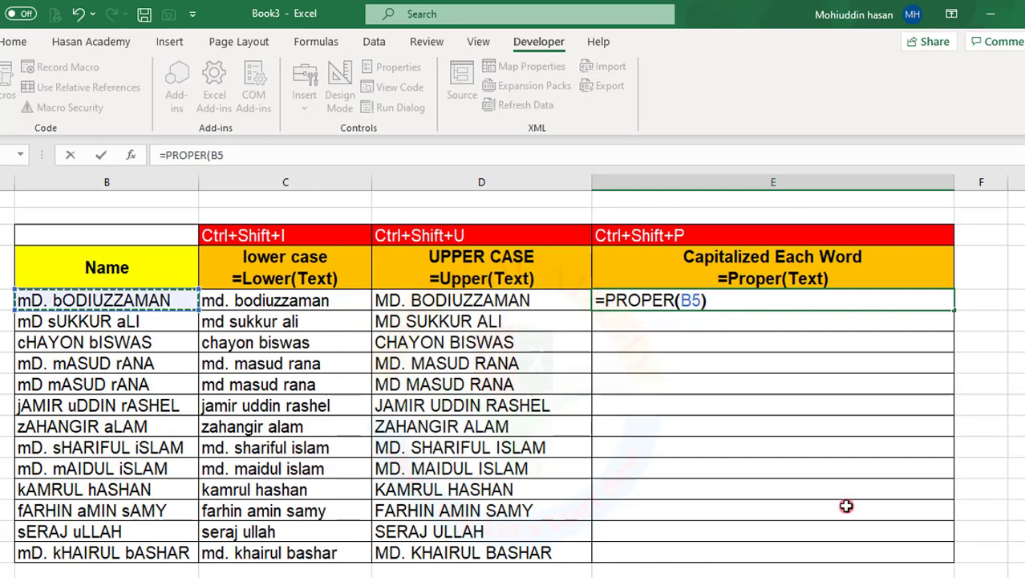
pyautogui.press('Return')
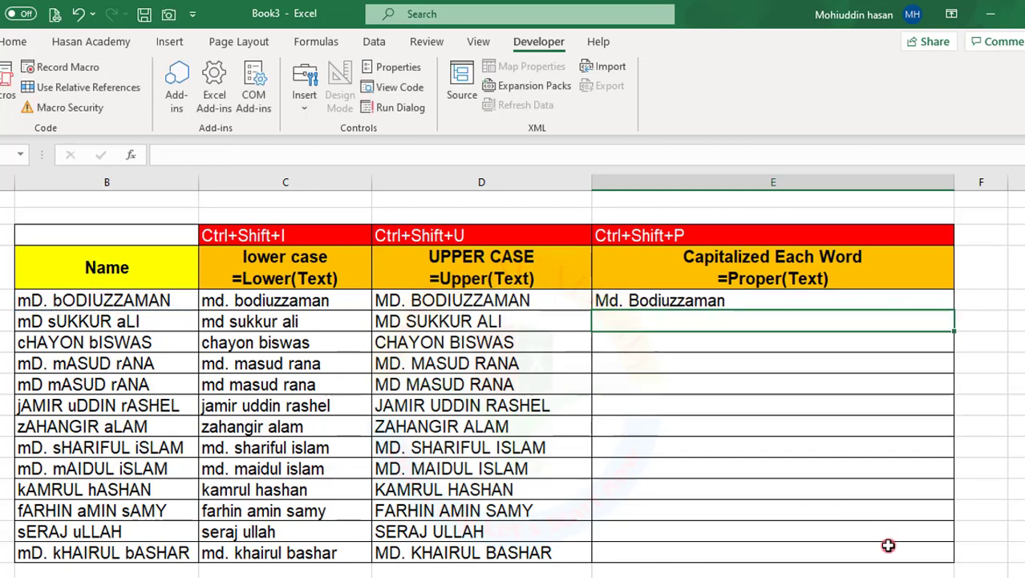
# Fill the PROPER formula from E5 down the Capitalized Each Word column to E17.
pyautogui.click(655, 300)
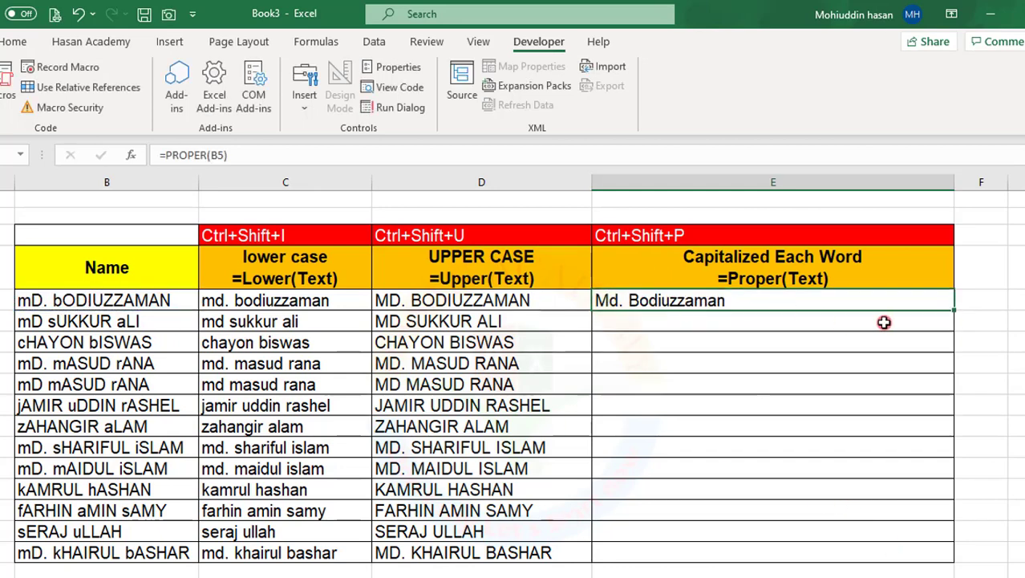
pyautogui.doubleClick(951, 310)
pyautogui.click(610, 388)
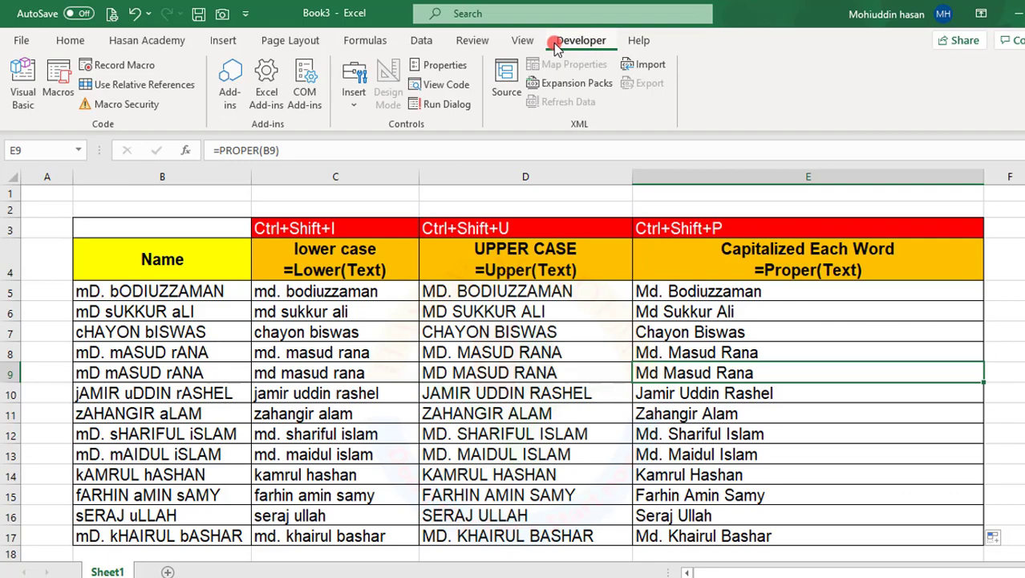
# Hide the Developer tab from the main ribbon tabs in the Excel ribbon customization options and apply the change.
pyautogui.click(22, 42)
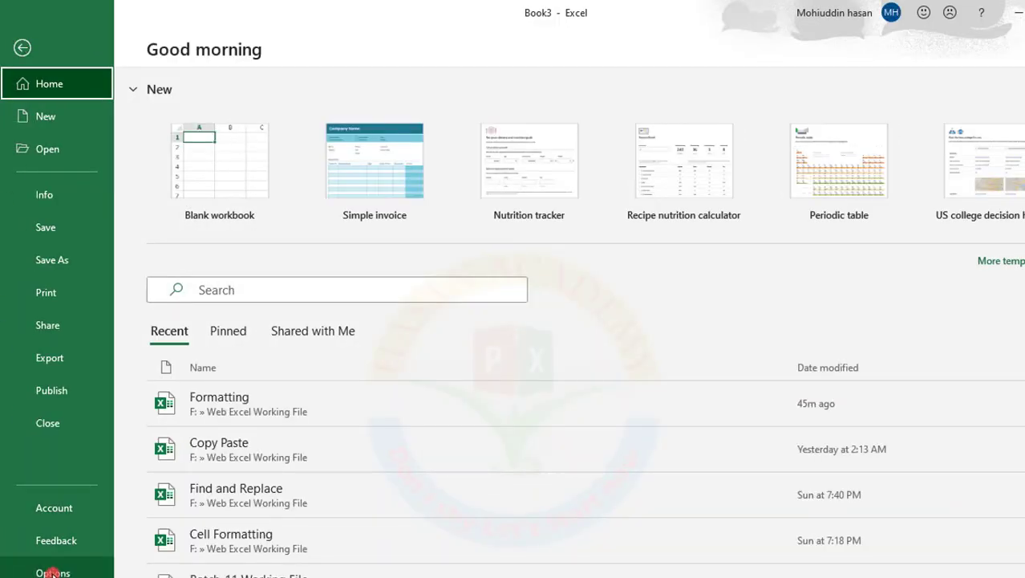
pyautogui.click(50, 572)
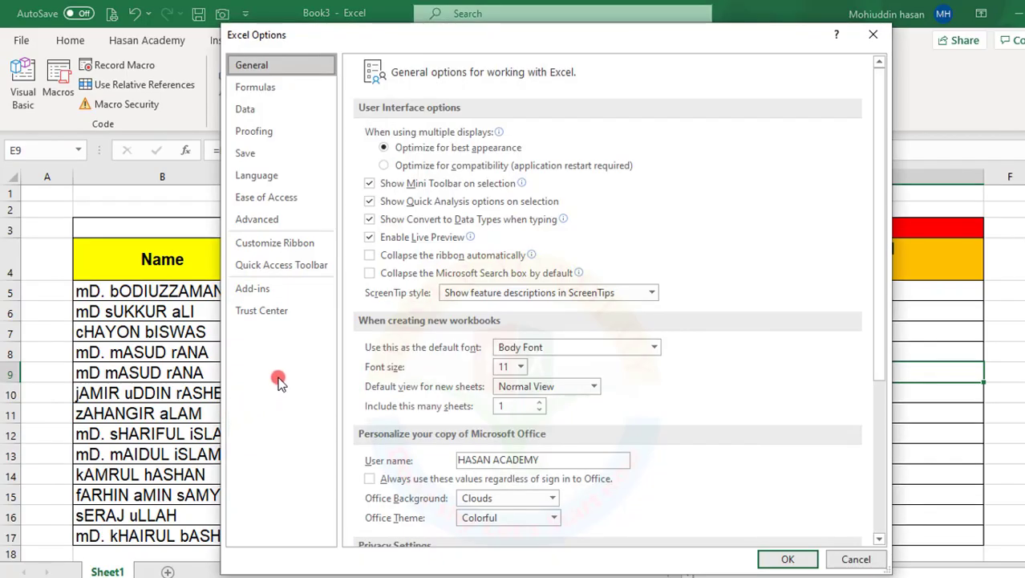
pyautogui.click(269, 220)
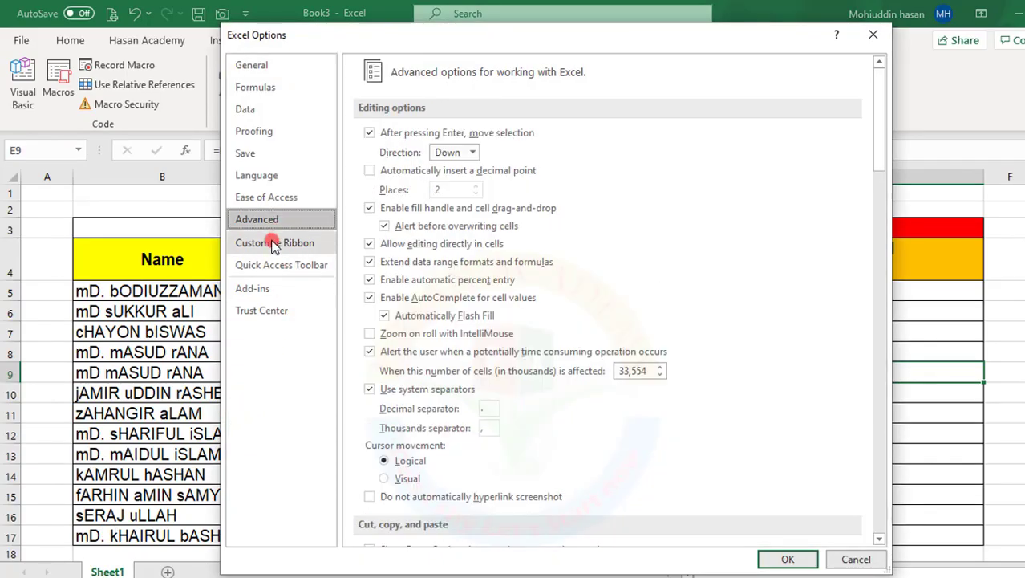
pyautogui.click(274, 243)
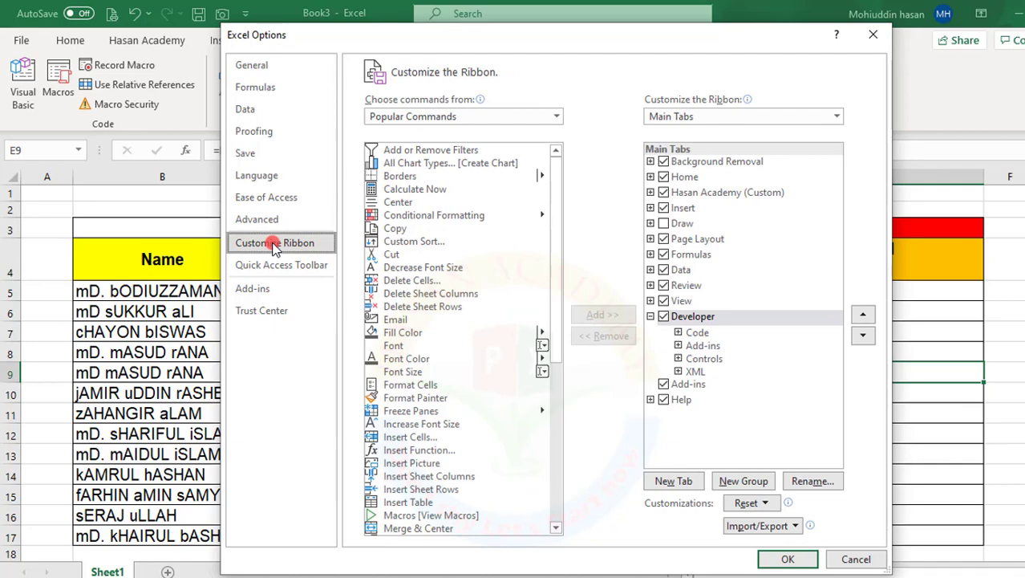
pyautogui.click(664, 317)
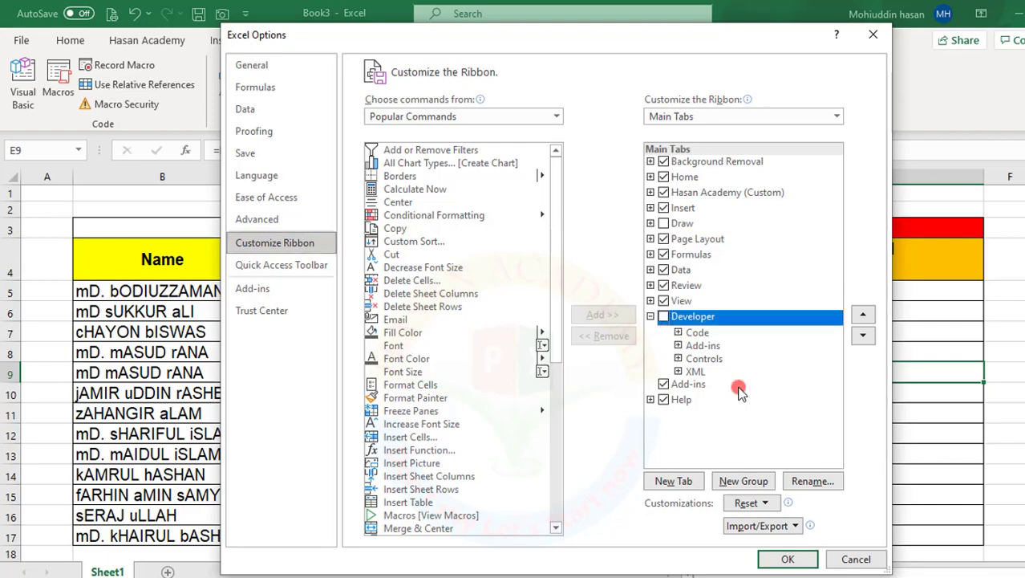
pyautogui.click(789, 561)
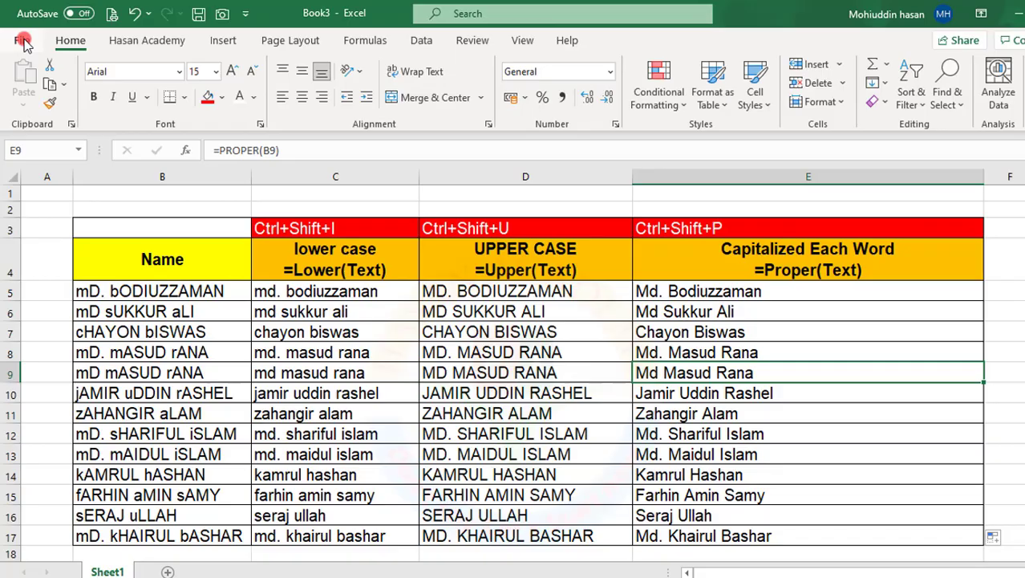
# Enable the Developer tab among the main ribbon tabs in the ribbon customization options and apply the change.
pyautogui.click(23, 42)
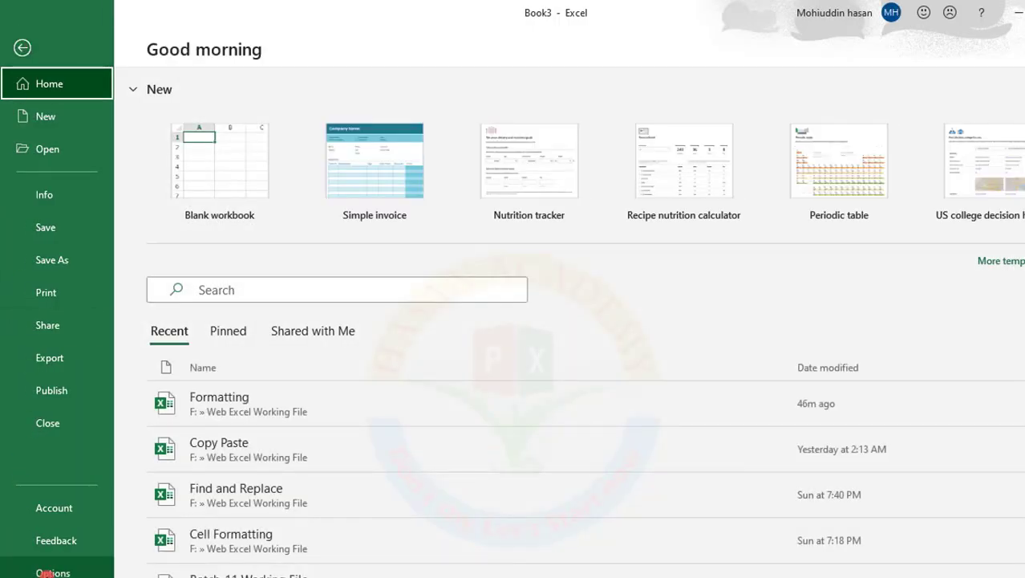
pyautogui.click(48, 573)
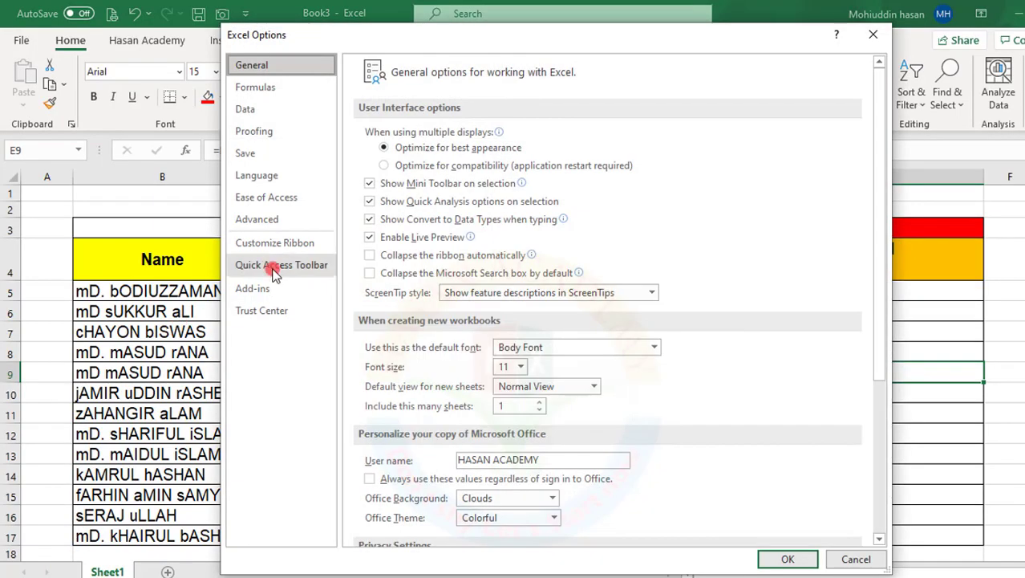
pyautogui.click(269, 247)
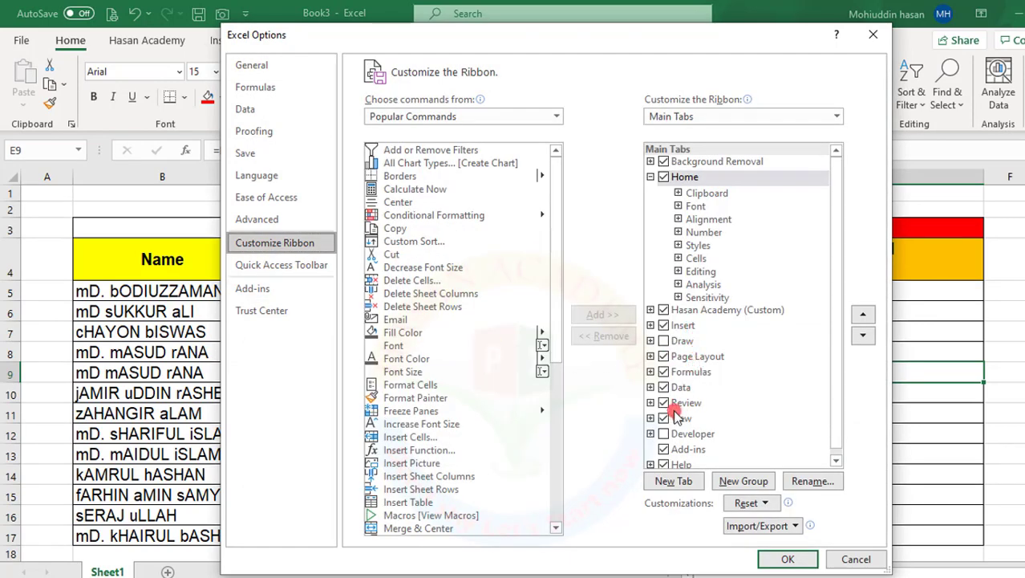
pyautogui.scroll(-1, 703, 427)
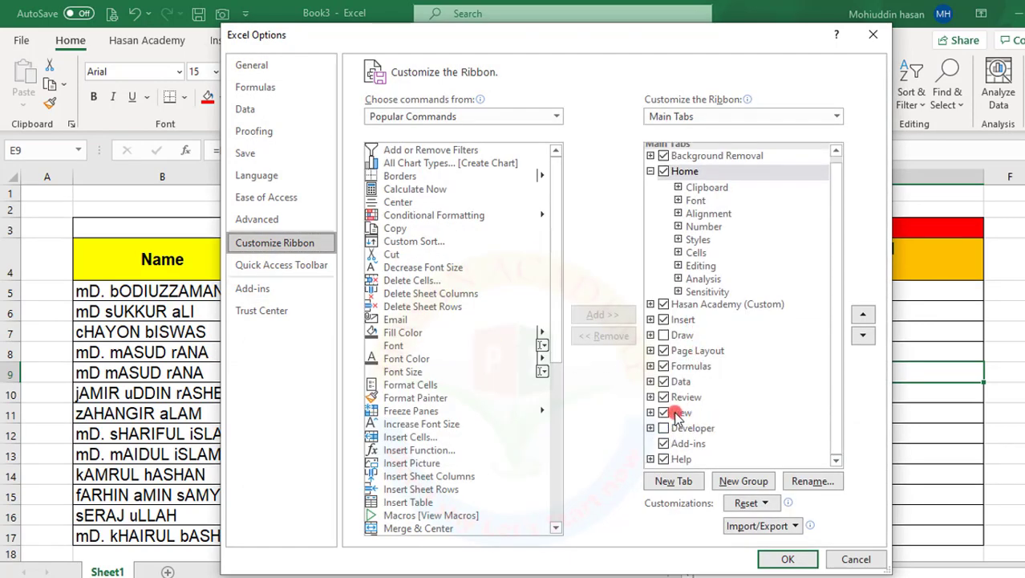
pyautogui.click(665, 429)
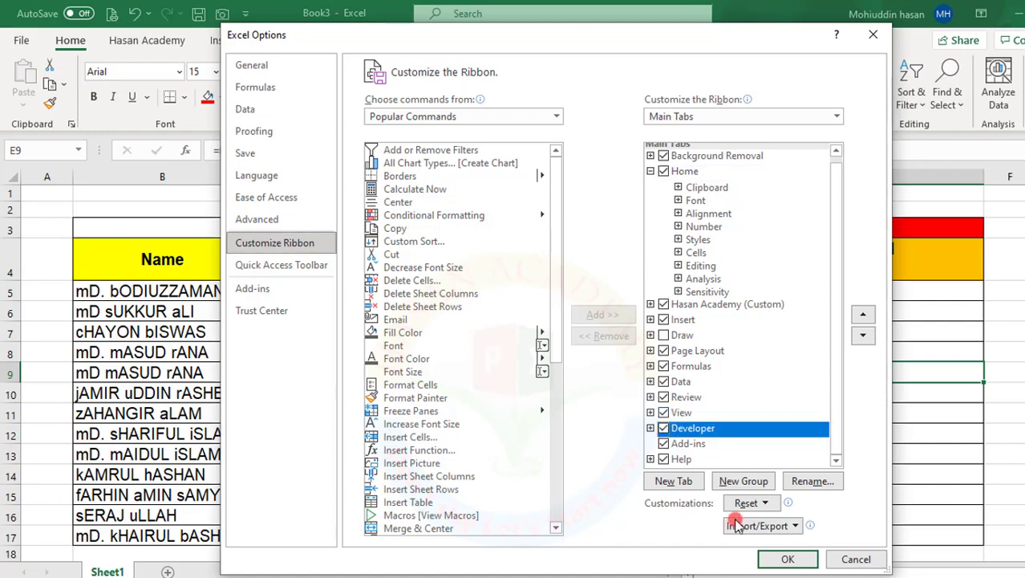
pyautogui.click(787, 558)
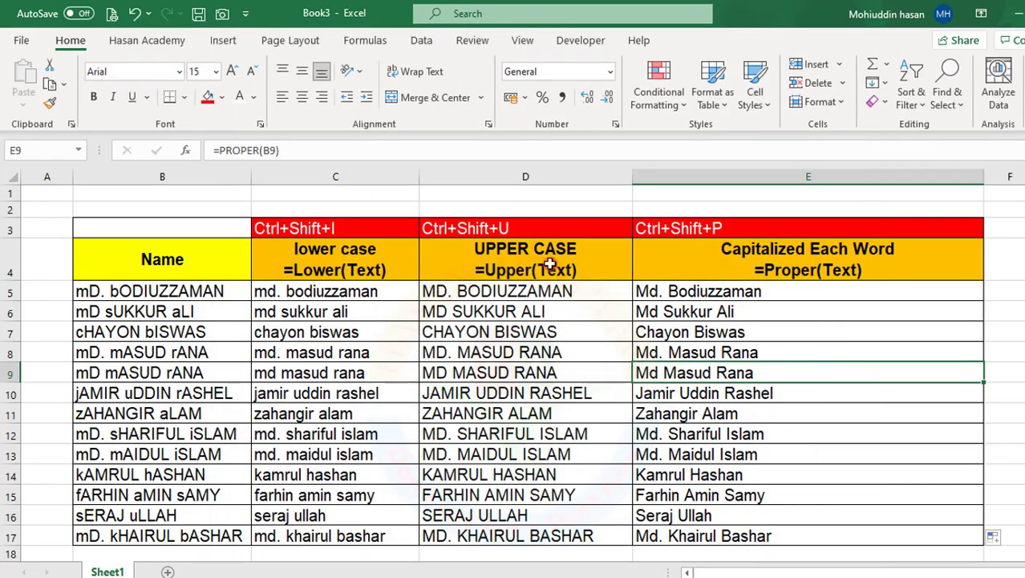
# Load the upper-lower-proper Excel add-in from the Addin folder on Local Disk (F:), replacing the existing copy, and apply the add-in selection.
pyautogui.click(577, 42)
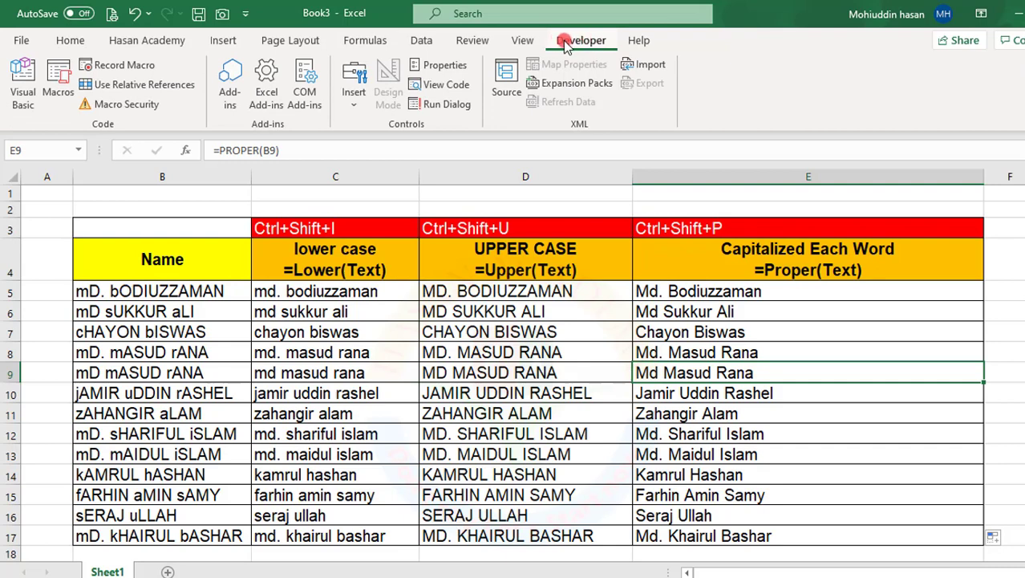
pyautogui.click(272, 87)
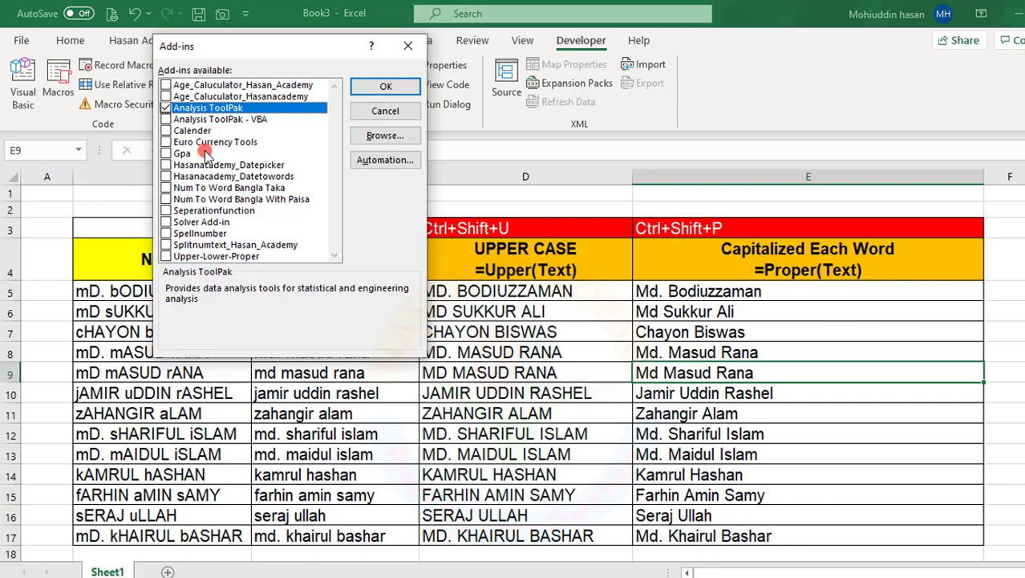
pyautogui.click(385, 135)
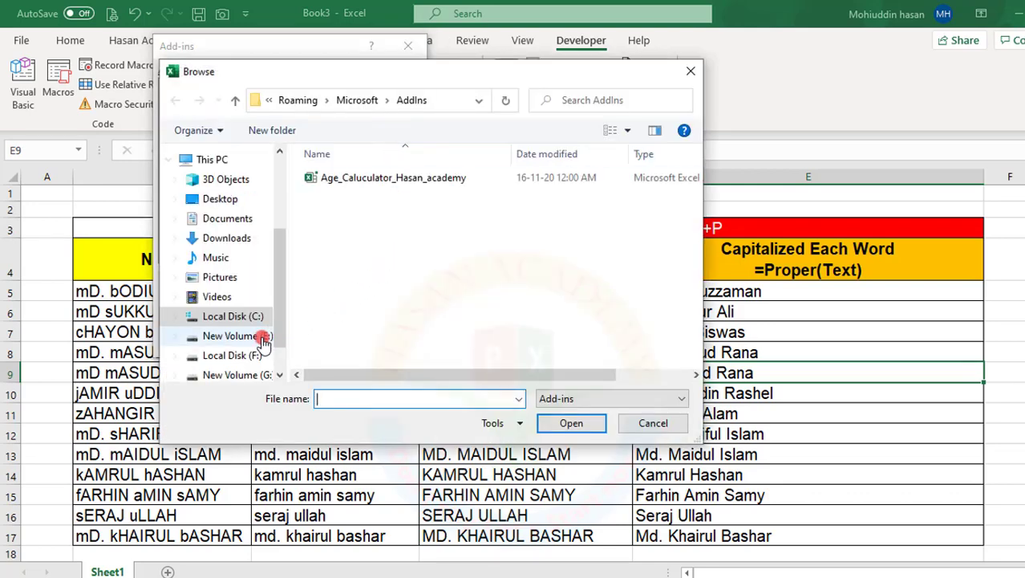
pyautogui.click(226, 361)
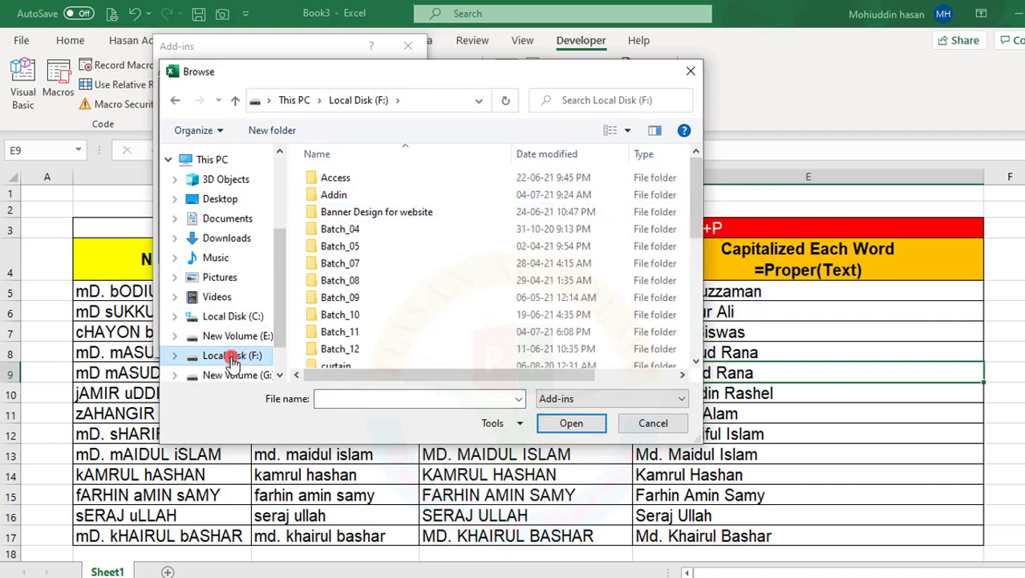
pyautogui.doubleClick(337, 194)
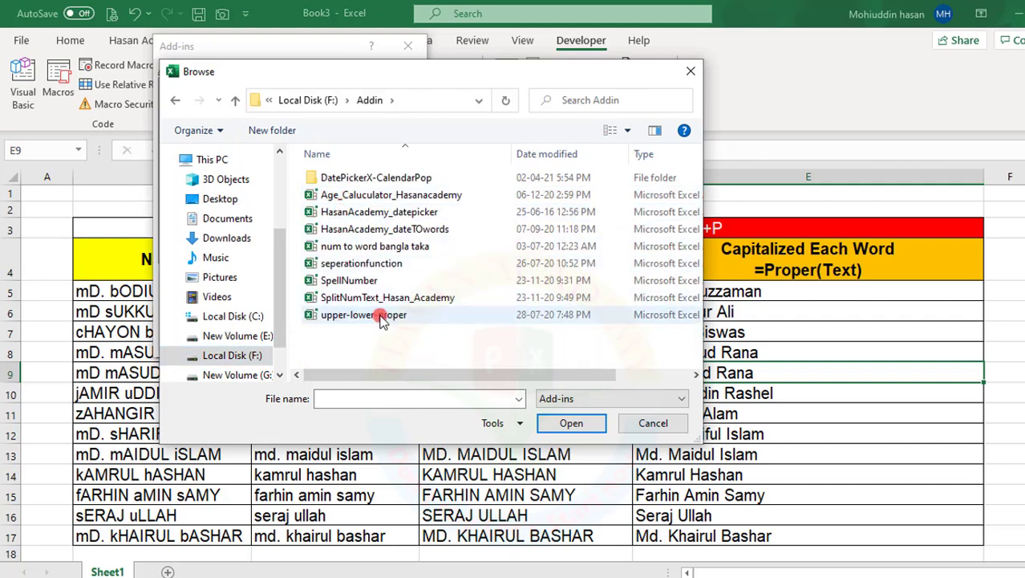
pyautogui.click(319, 318)
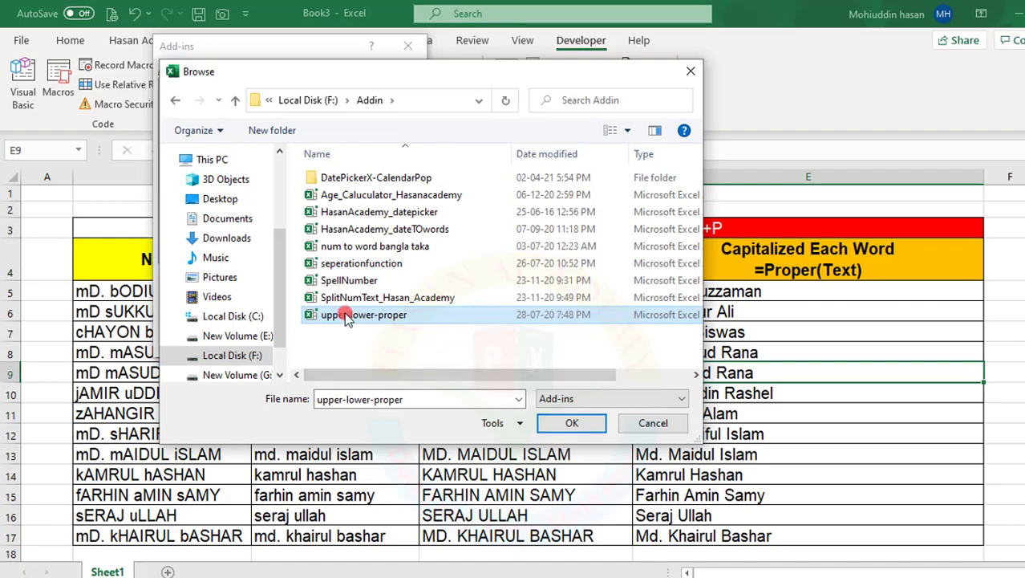
pyautogui.click(574, 425)
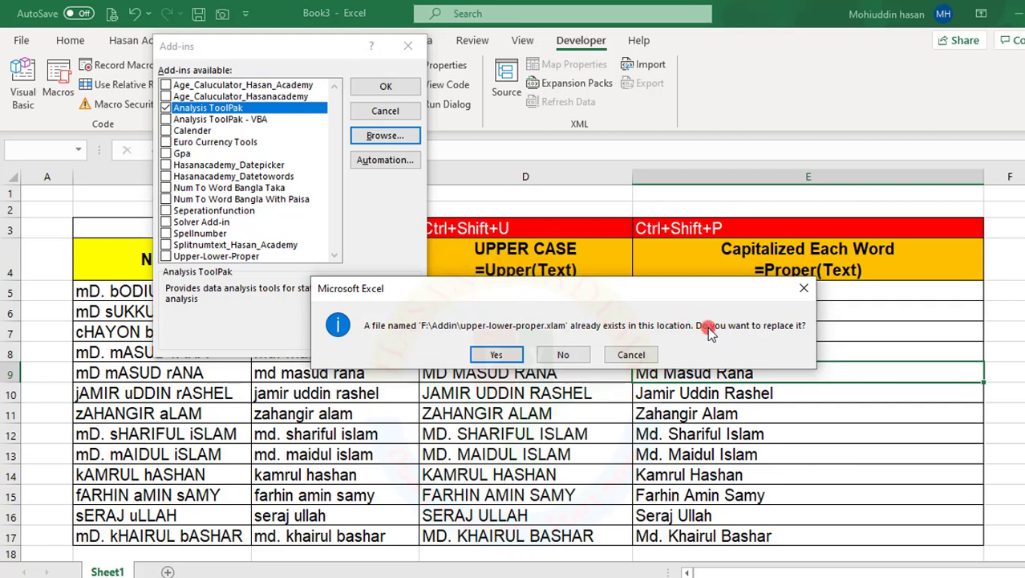
pyautogui.click(498, 354)
pyautogui.click(386, 87)
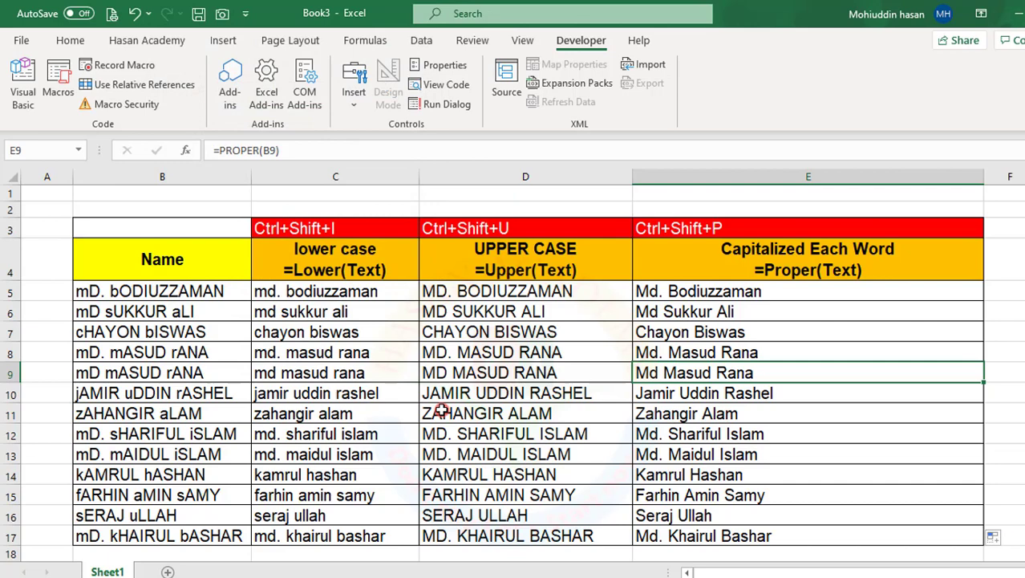
# Replace the case formulas in C5:E17 with their values by copying the range and pasting it in place as values only.
pyautogui.moveTo(296, 293); pyautogui.dragTo(702, 536)
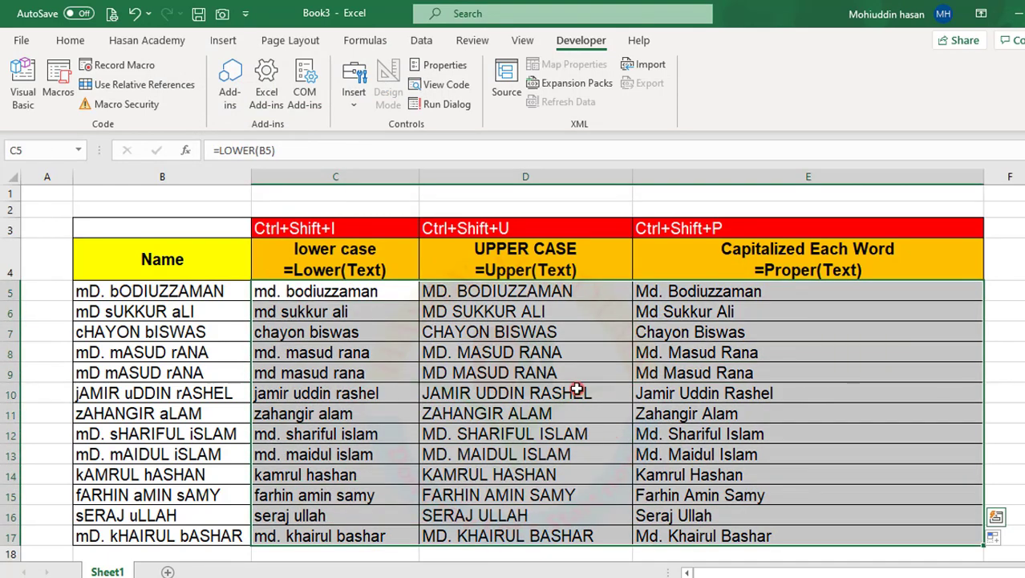
pyautogui.rightClick(577, 393)
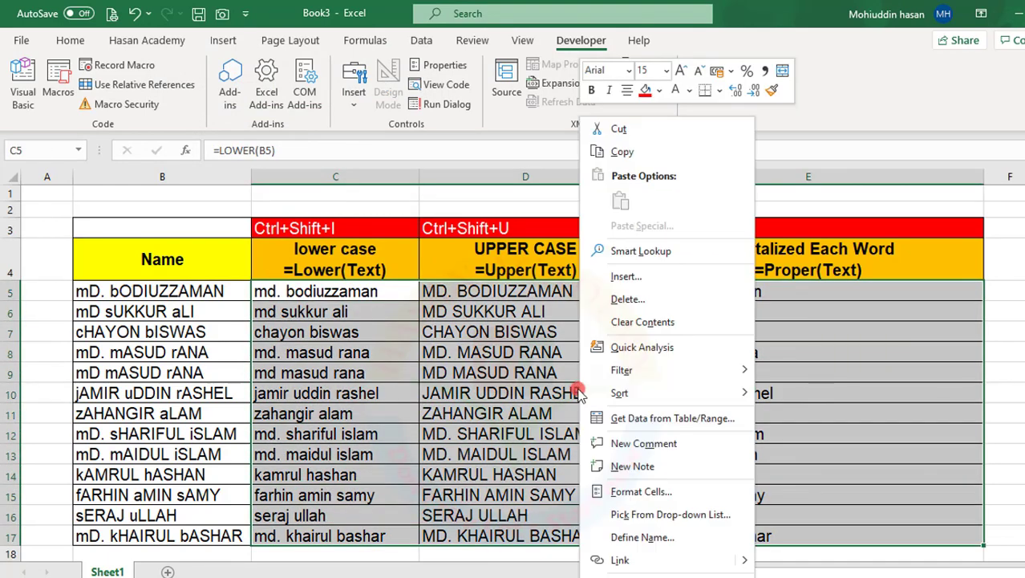
pyautogui.click(620, 152)
pyautogui.rightClick(333, 291)
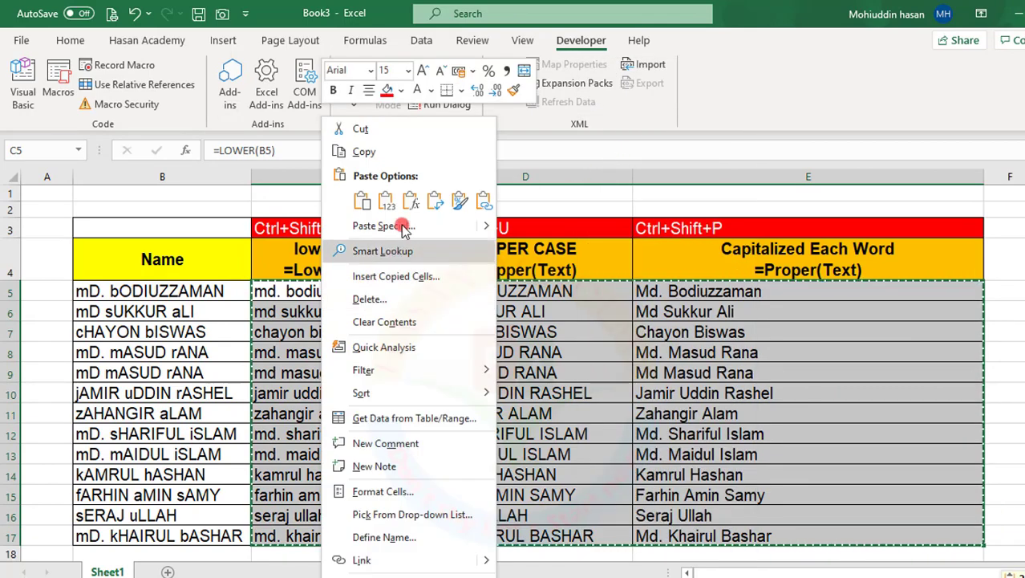
pyautogui.click(378, 201)
# Inspect individual cells across C5:E17 to check whether they contain plain text instead of formulas.
pyautogui.click(382, 365)
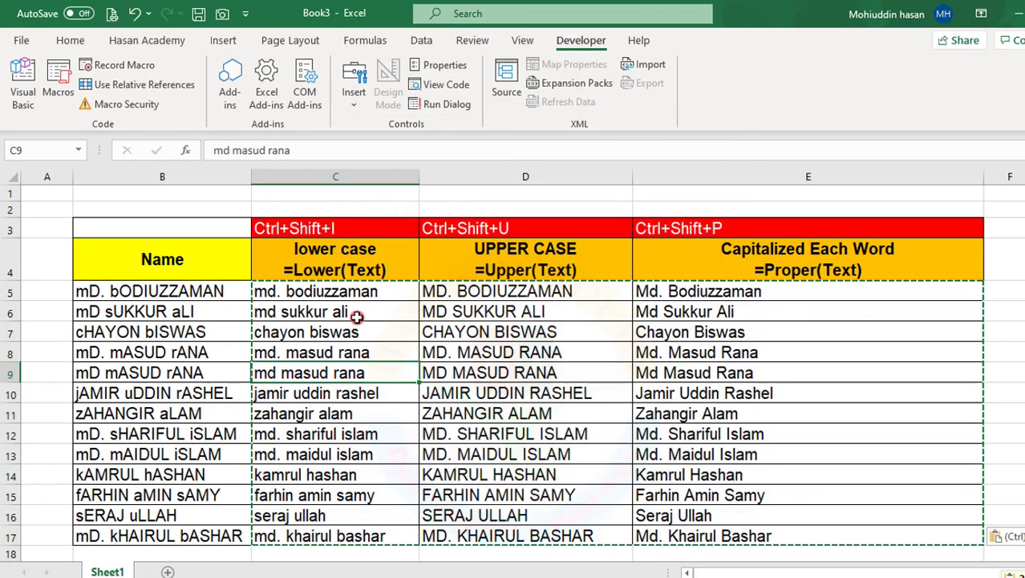
pyautogui.click(341, 296)
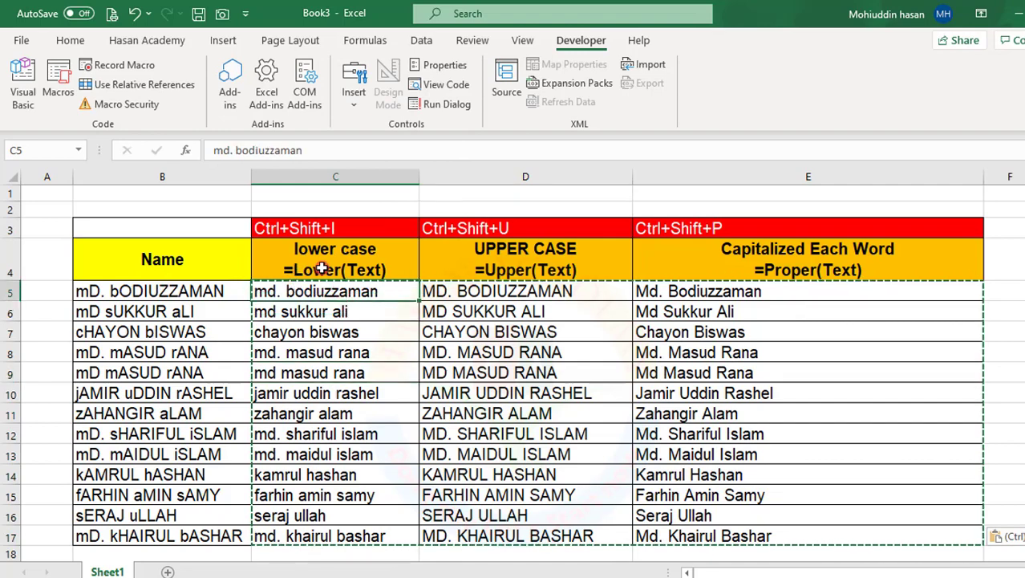
pyautogui.click(522, 353)
pyautogui.click(355, 293)
pyautogui.click(517, 312)
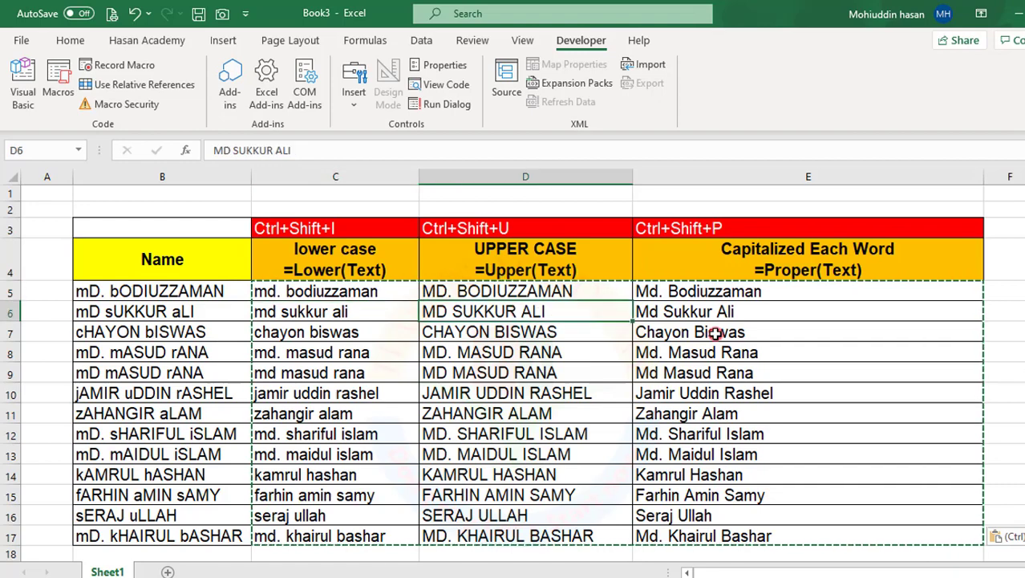
pyautogui.click(717, 332)
pyautogui.click(385, 347)
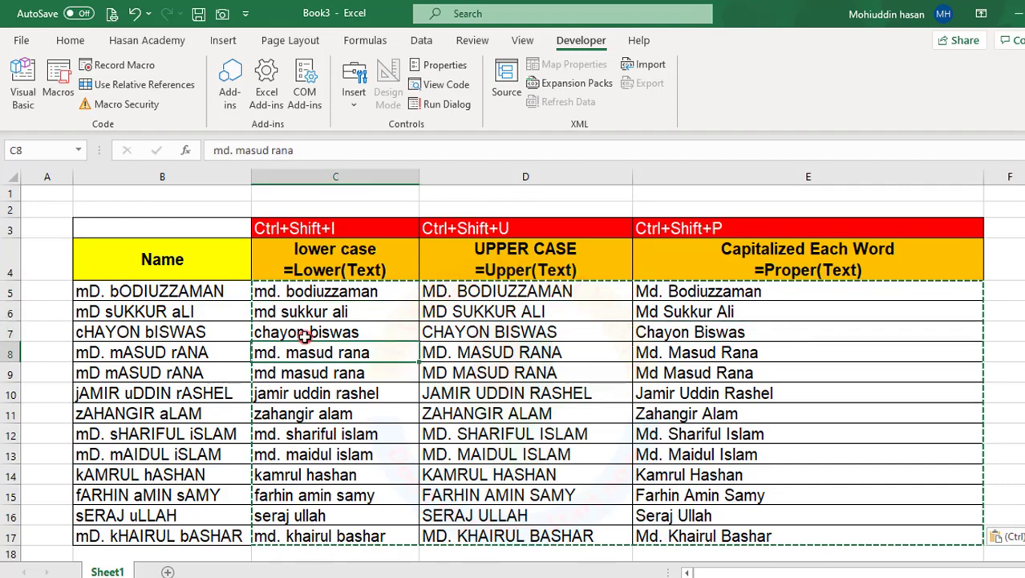
pyautogui.click(536, 332)
pyautogui.click(451, 388)
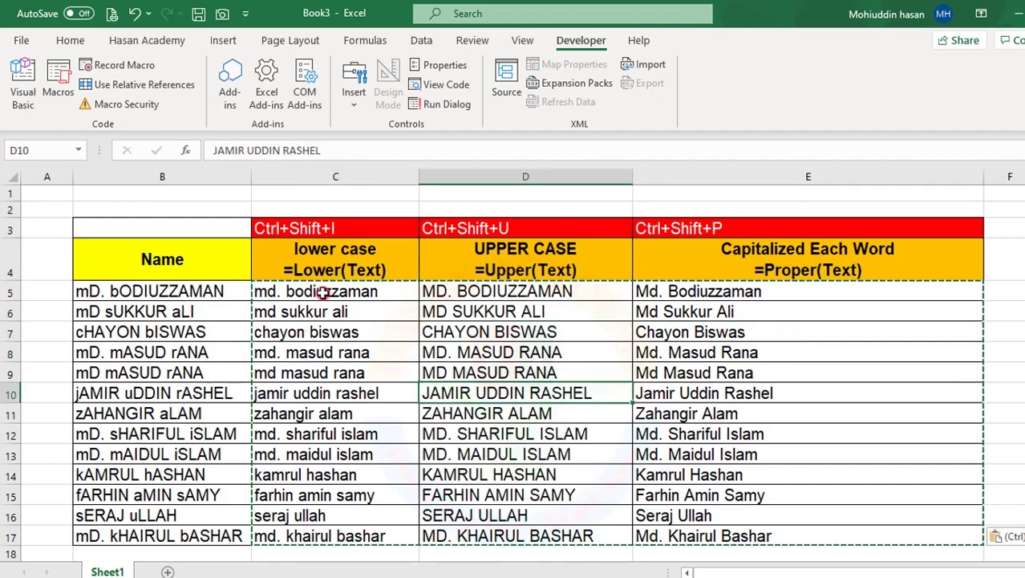
pyautogui.moveTo(321, 294)
pyautogui.mouseDown()
pyautogui.moveTo(393, 319)
pyautogui.moveTo(600, 477)
pyautogui.moveTo(778, 511)
pyautogui.moveTo(774, 534)
pyautogui.mouseUp()
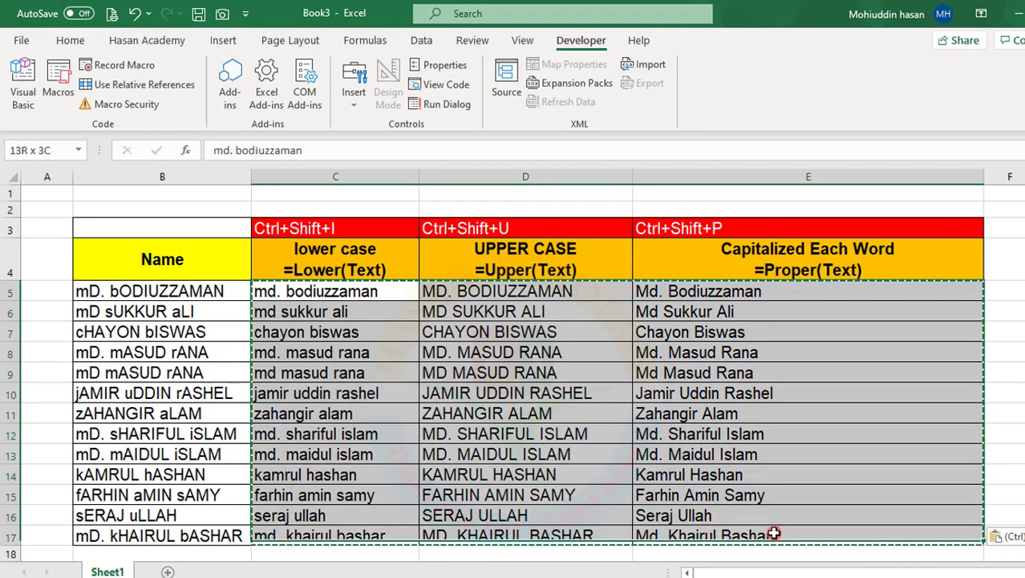
pyautogui.click(551, 426)
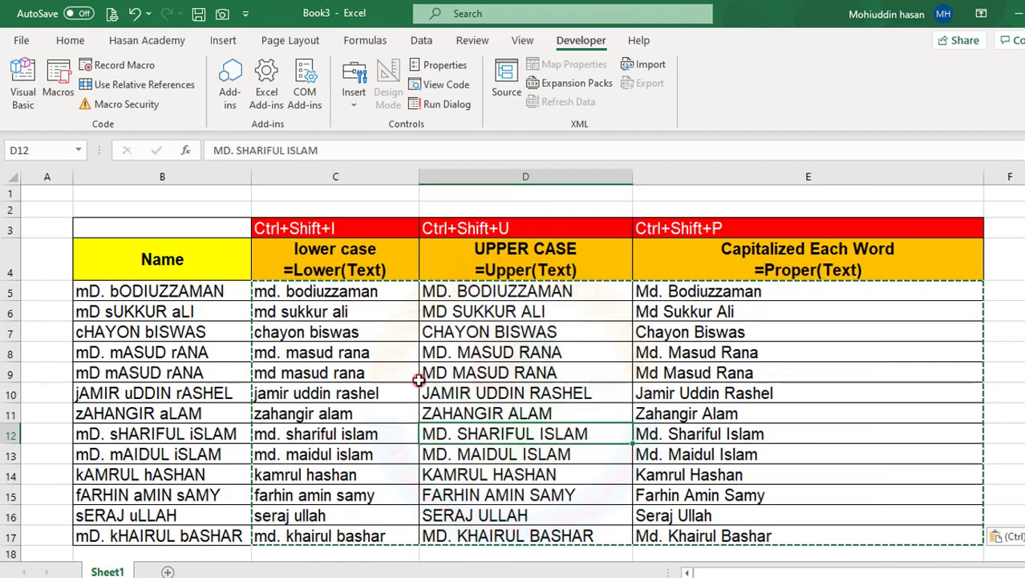
# Convert the names in C5:E17 to lower case, upper case and finally proper case with the add-in's case commands.
pyautogui.moveTo(300, 290)
pyautogui.mouseDown()
pyautogui.moveTo(877, 560)
pyautogui.moveTo(969, 532)
pyautogui.mouseUp()
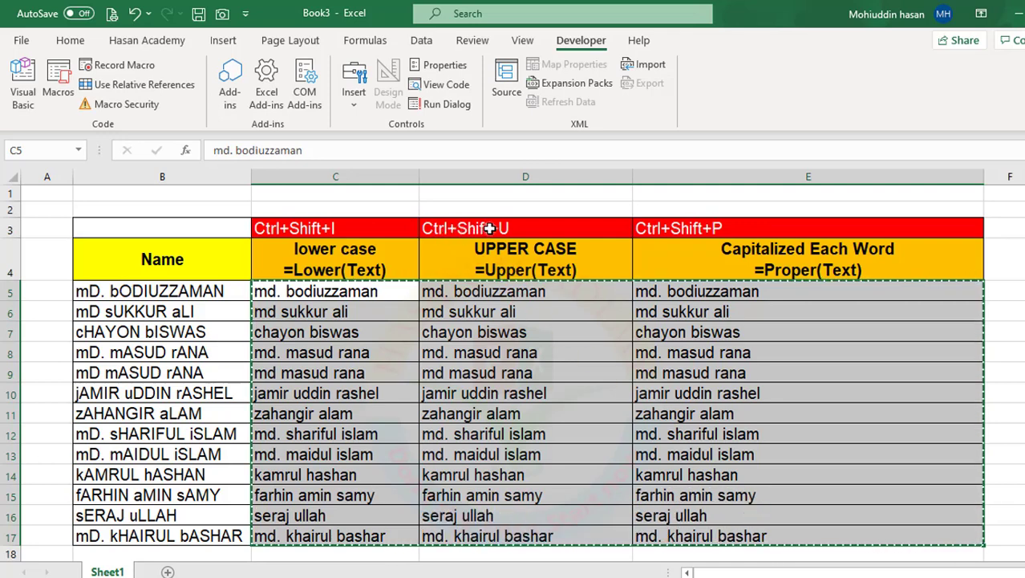
pyautogui.hotkey('ctrl', 'shift', 'u')
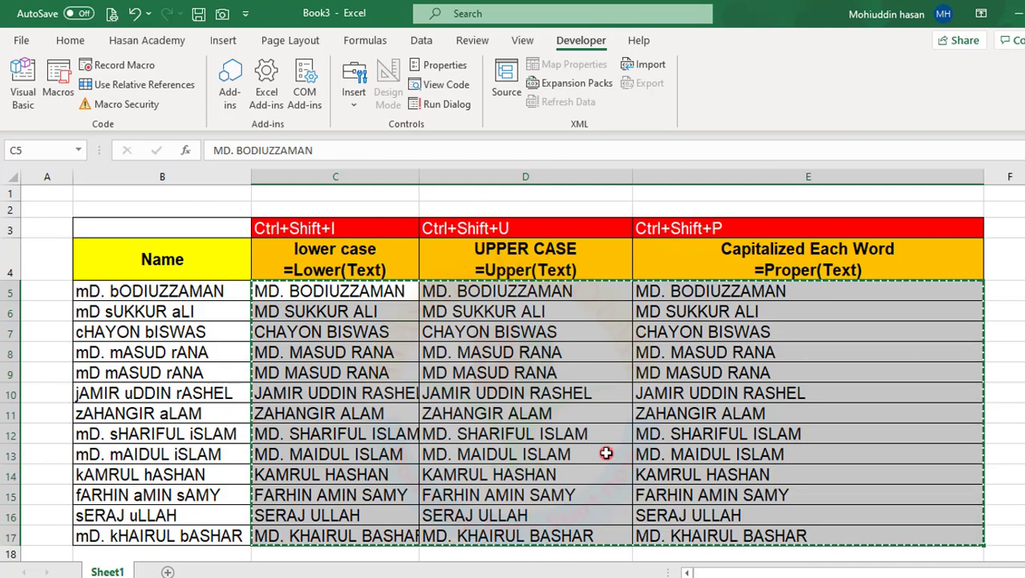
pyautogui.hotkey('ctrl', 'shift', 'p')
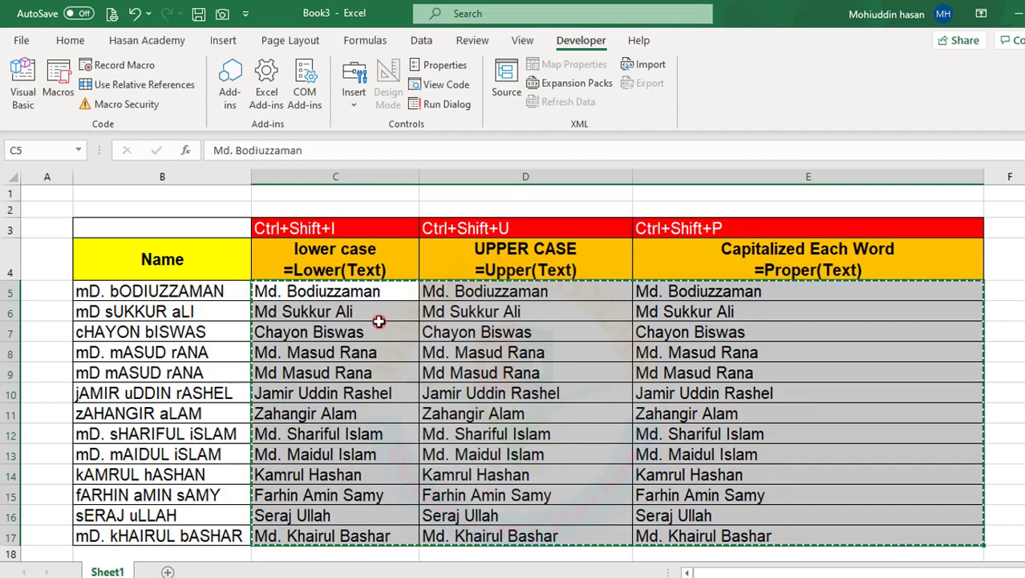
# Check converted names in C6 and E5 and the shortcut labels in C3, D3 and E3.
pyautogui.click(321, 303)
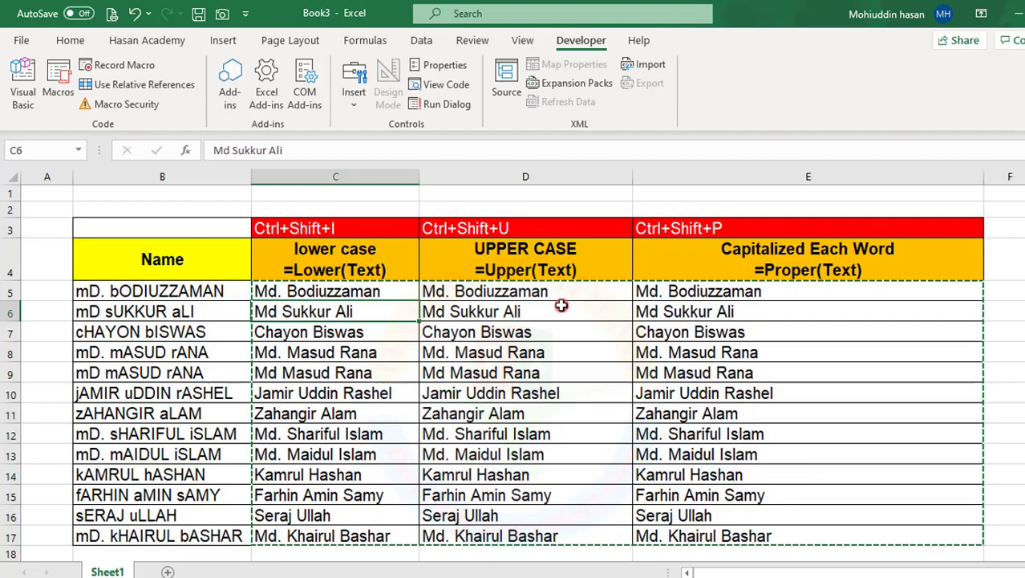
pyautogui.click(680, 296)
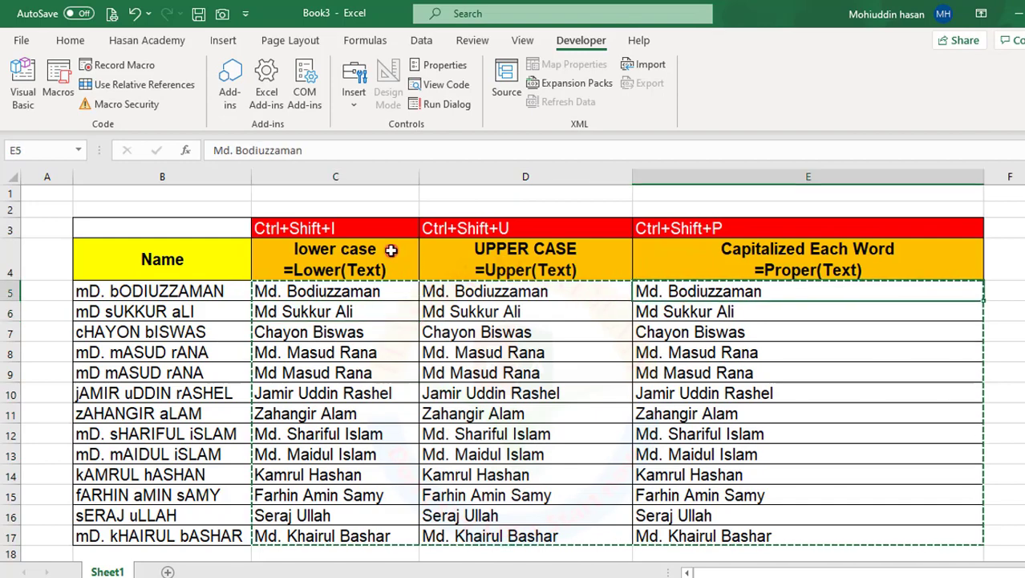
pyautogui.click(329, 229)
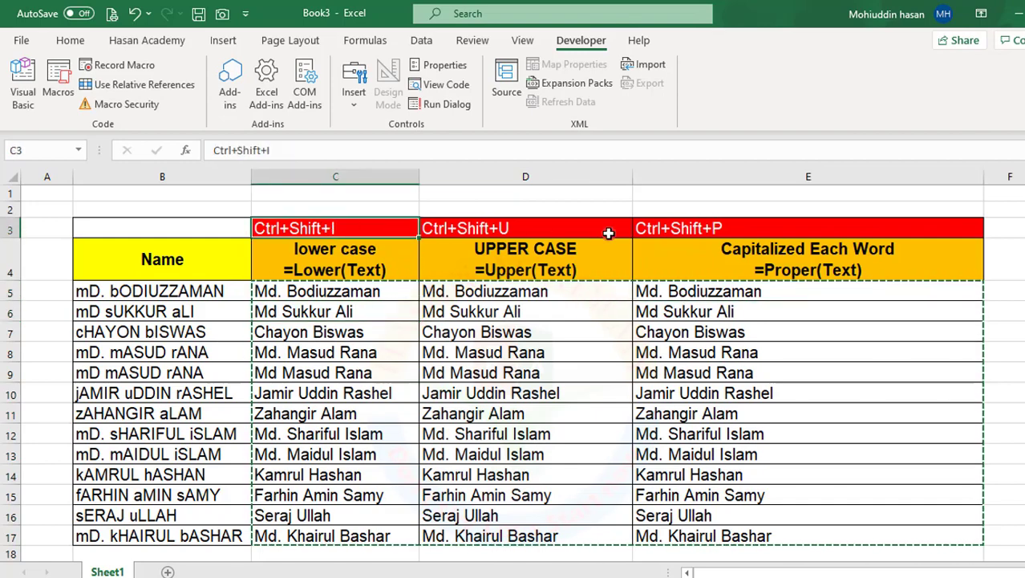
pyautogui.click(689, 230)
pyautogui.click(467, 230)
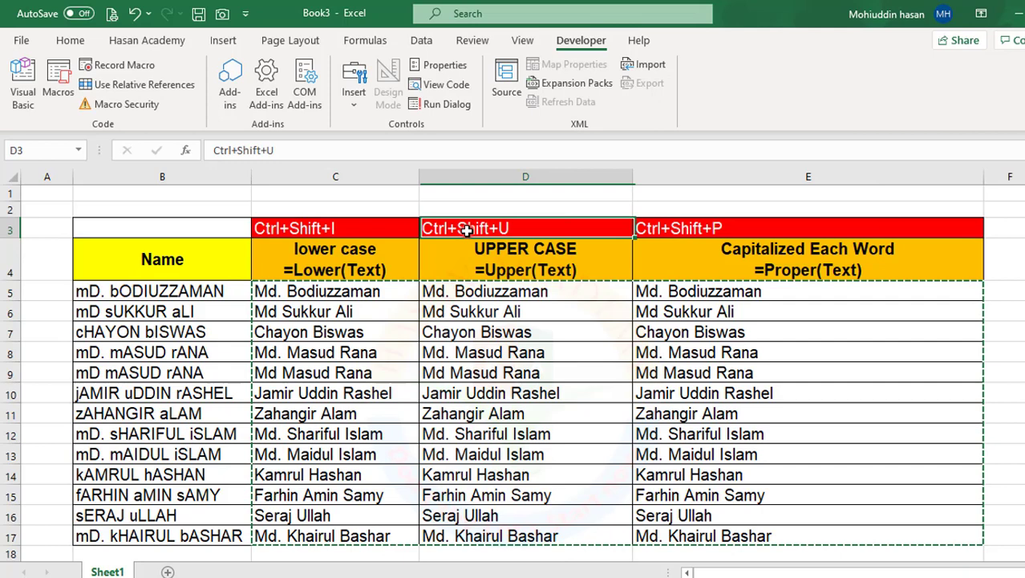
pyautogui.click(329, 228)
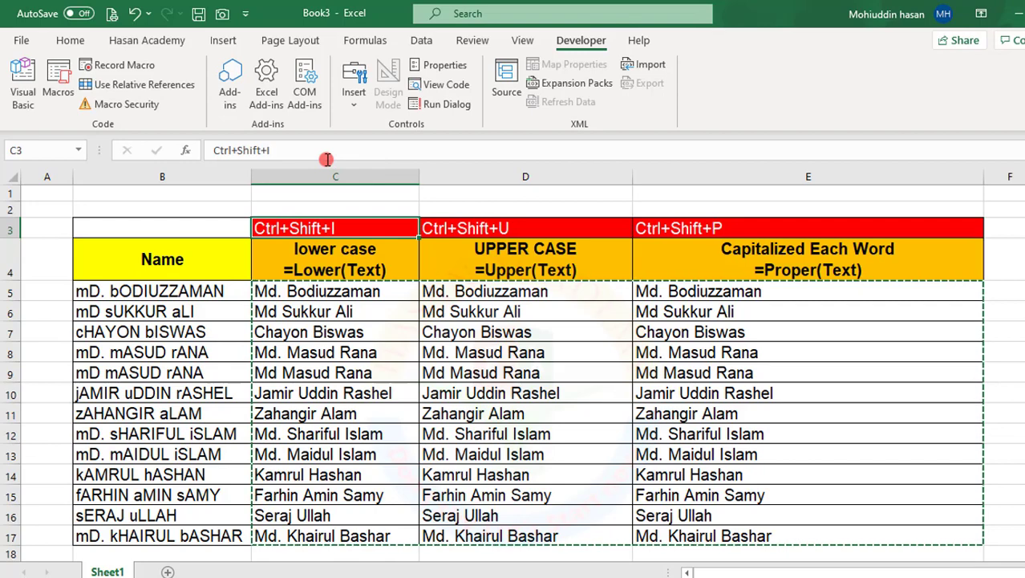
# Browse to the Addin folder on Local Disk (F:) to view the available add-in files, and close the add-ins dialog without adding any.
pyautogui.click(262, 88)
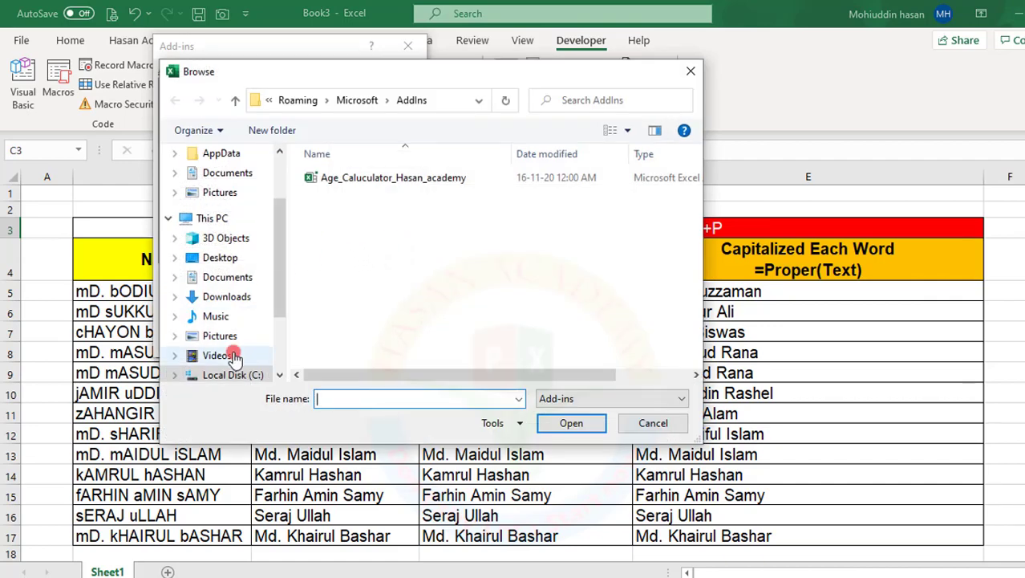
pyautogui.moveTo(280, 270); pyautogui.dragTo(264, 320)
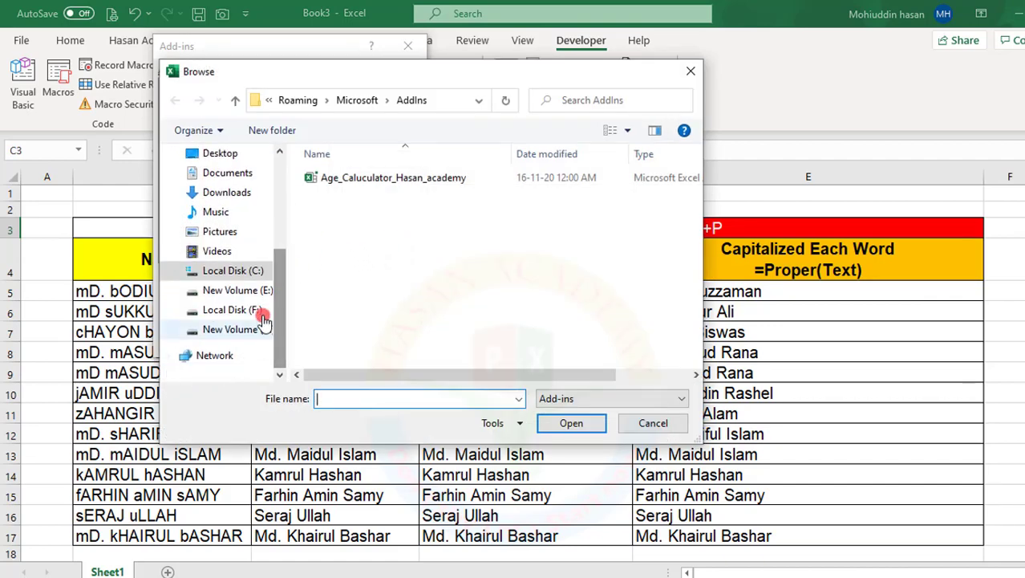
pyautogui.click(241, 311)
pyautogui.click(331, 196)
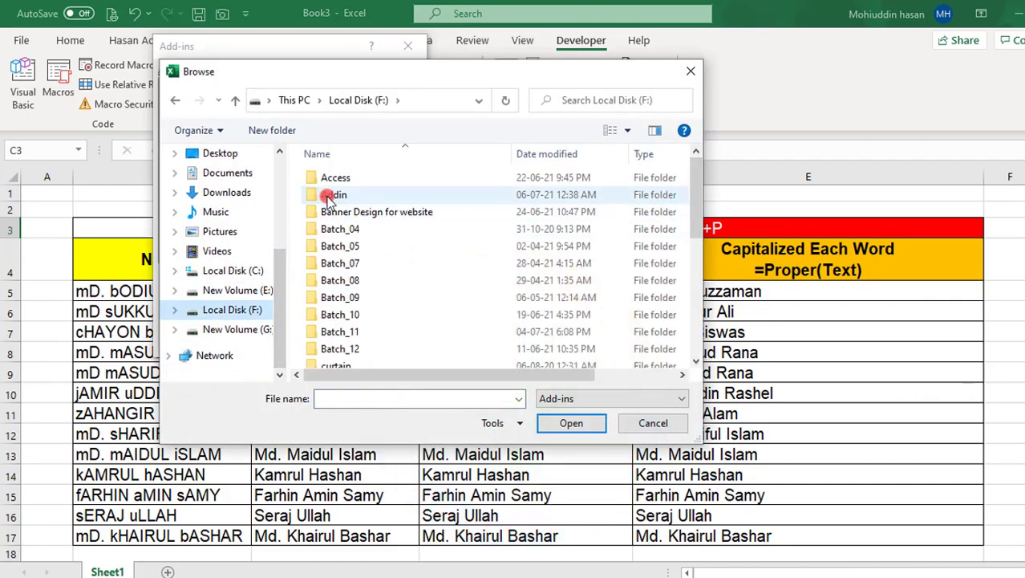
pyautogui.click(334, 199)
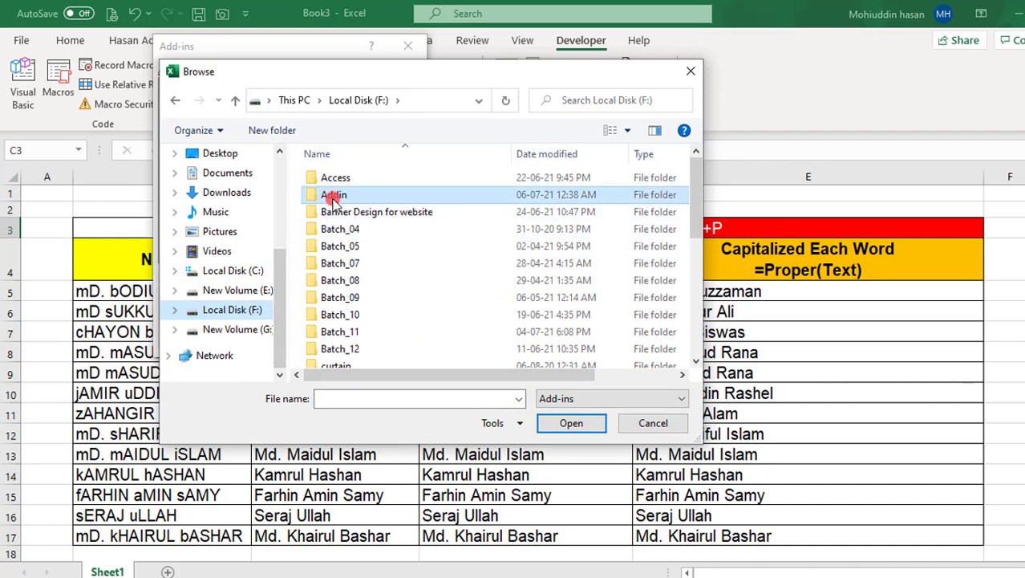
pyautogui.doubleClick(334, 199)
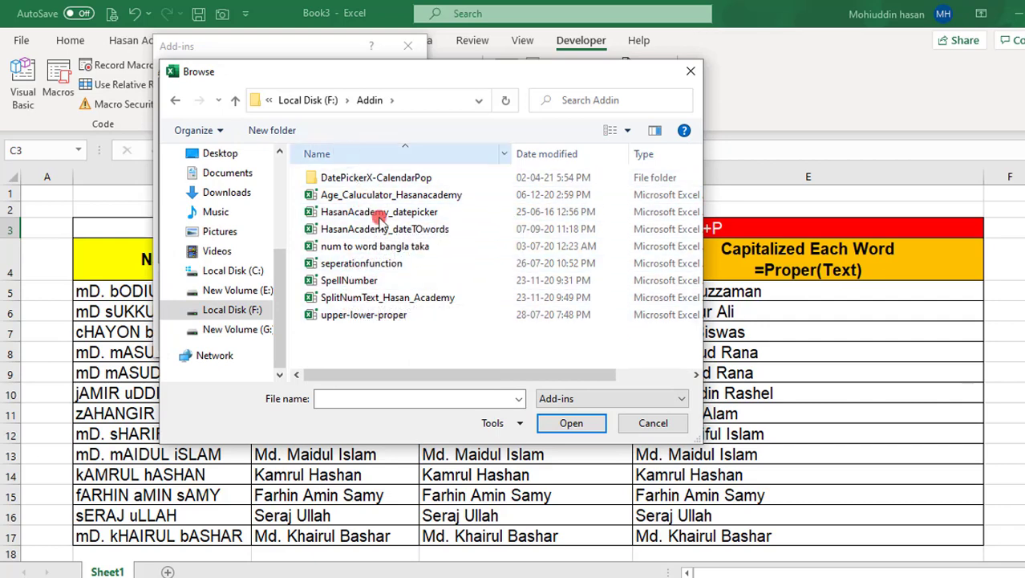
pyautogui.click(237, 103)
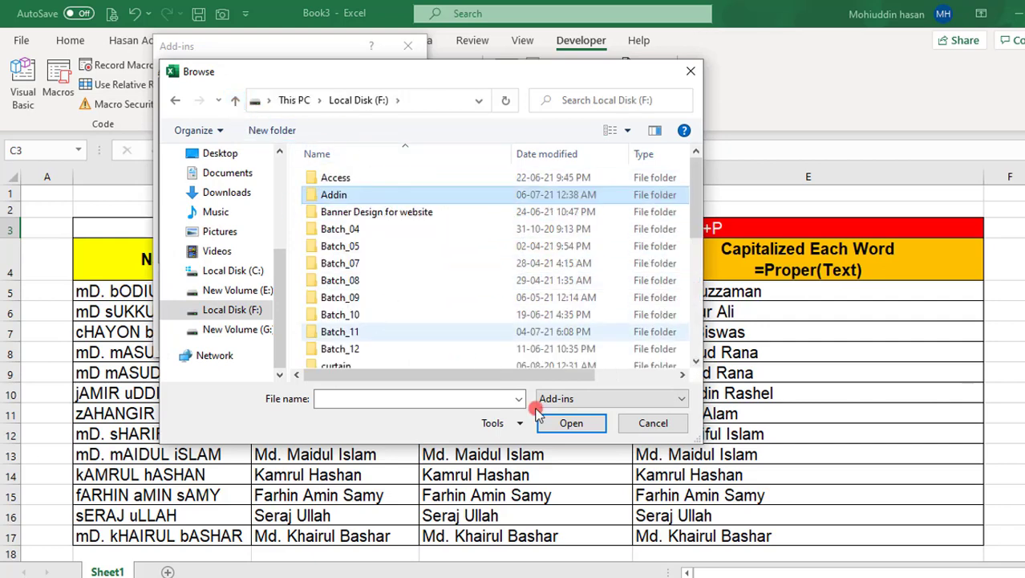
pyautogui.click(653, 426)
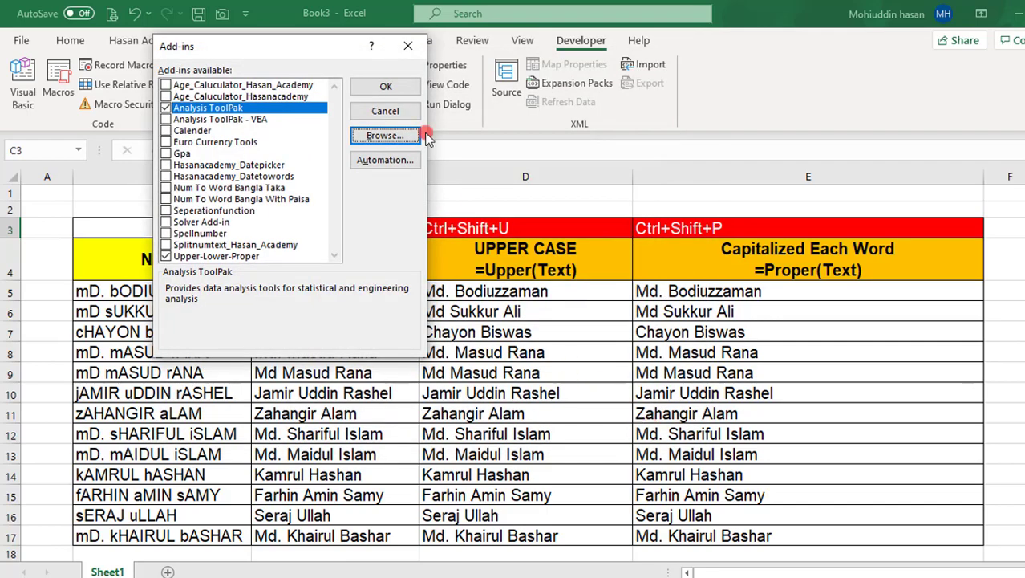
pyautogui.click(407, 46)
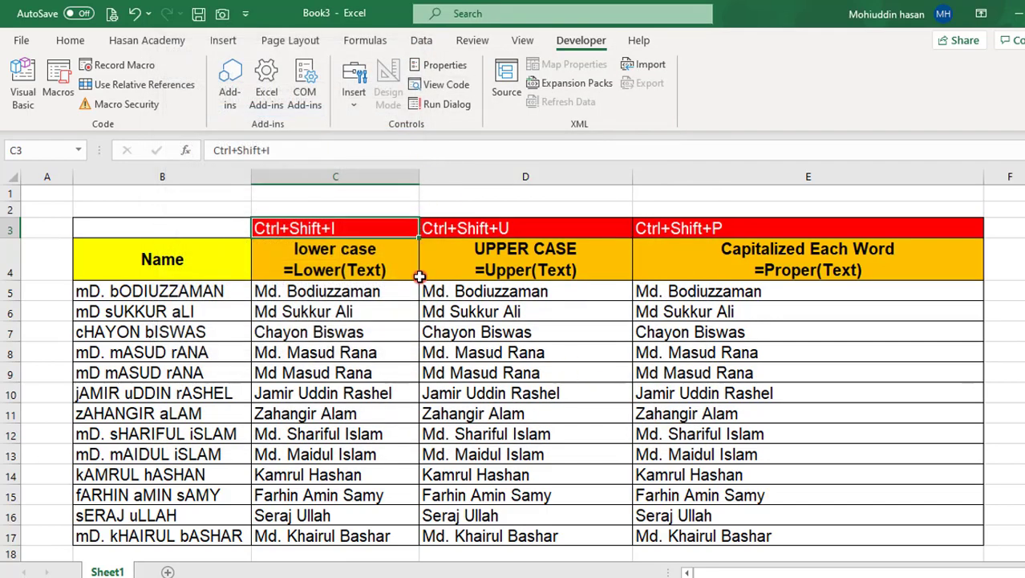